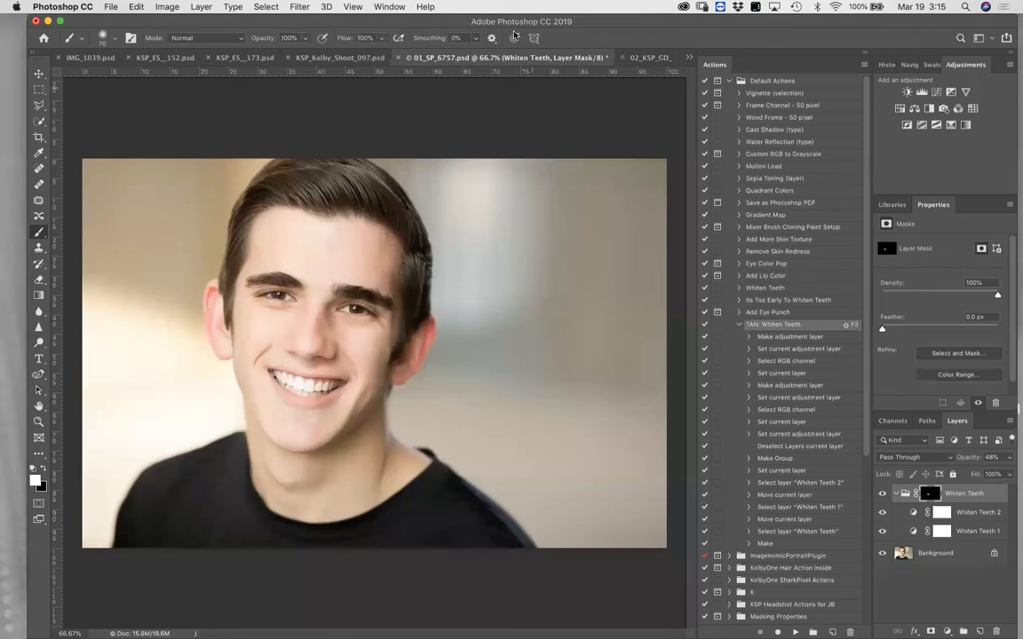
# Switch to the 02_KSP_GD_078 copy.jpg image and collapse the TAN: Whiten Teeth action's list of recorded commands.
pyautogui.click(648, 58)
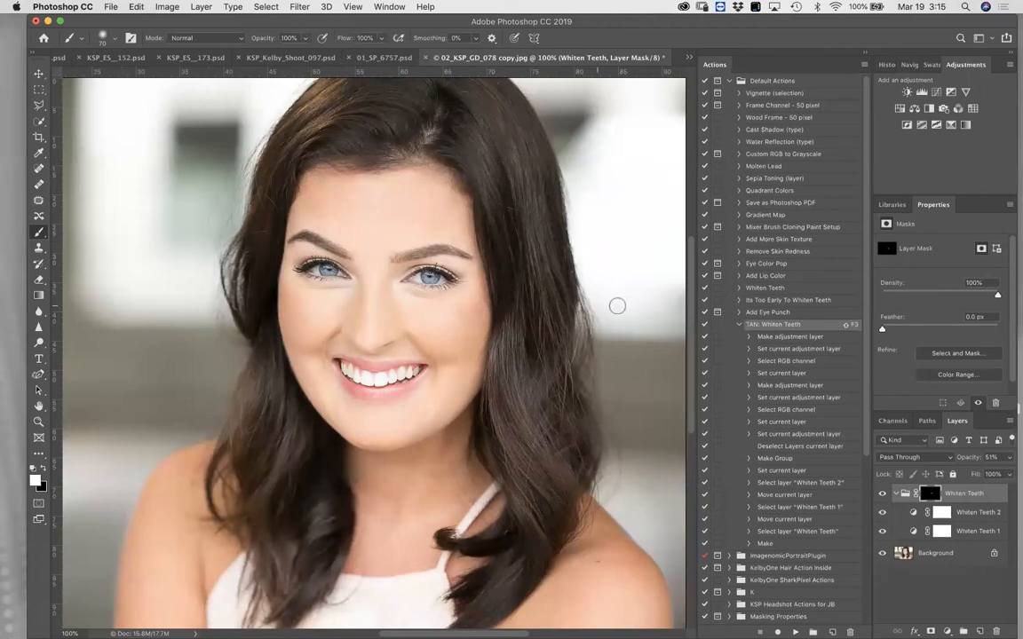
pyautogui.click(738, 325)
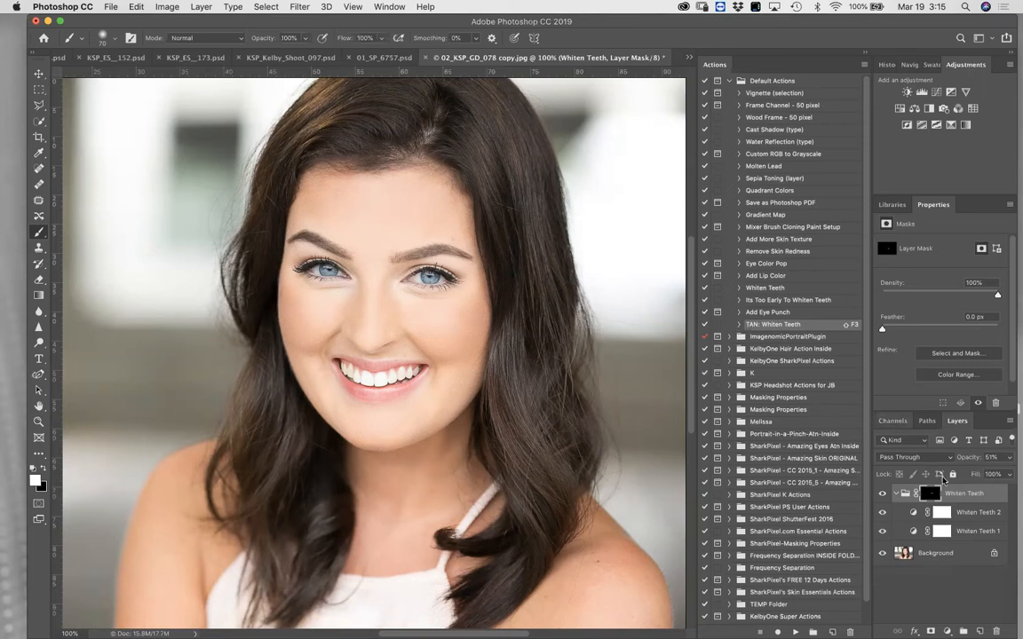
# Undo the teeth-whitening edits on the portrait until only the Background layer remains.
pyautogui.moveTo(968, 457); pyautogui.dragTo(965, 457)
pyautogui.moveTo(258, 20); pyautogui.dragTo(234, 19)
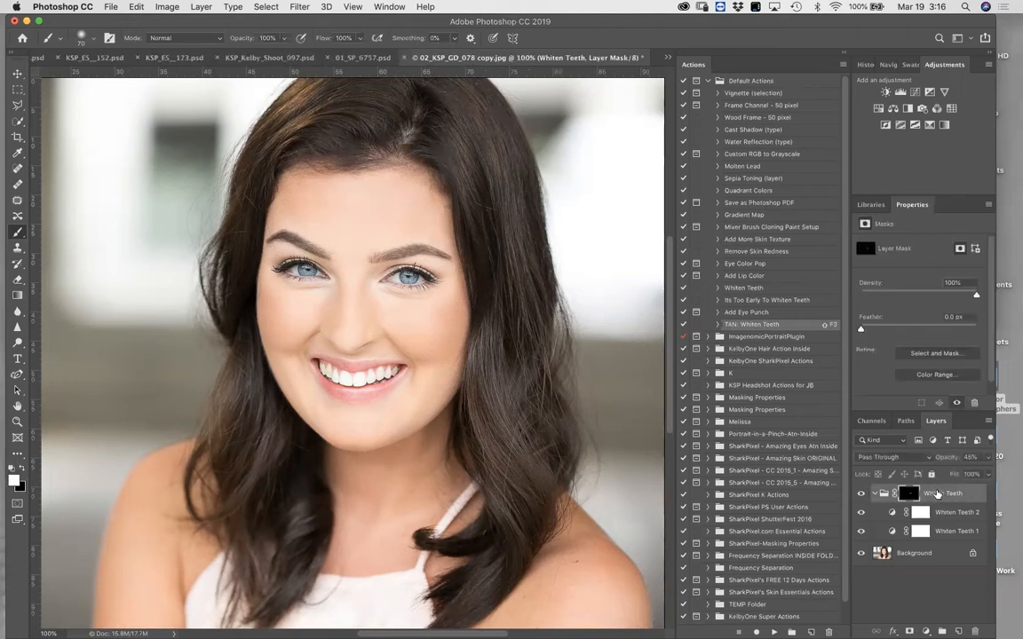
pyautogui.hotkey('ctrl', 'z')
pyautogui.hotkey('ctrl', 'z')
pyautogui.hotkey('ctrl', 'z')
pyautogui.hotkey('ctrl', 'z')
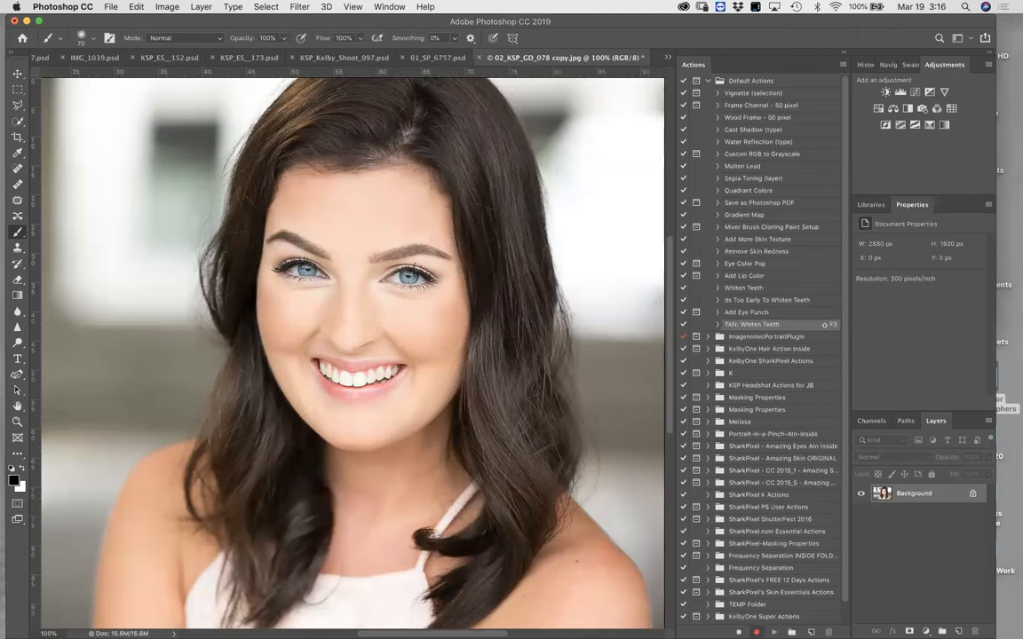
# Create a new action named "TAN: Eye Color Pop" in the Default Actions set and start recording it.
pyautogui.click(756, 632)
pyautogui.click(739, 633)
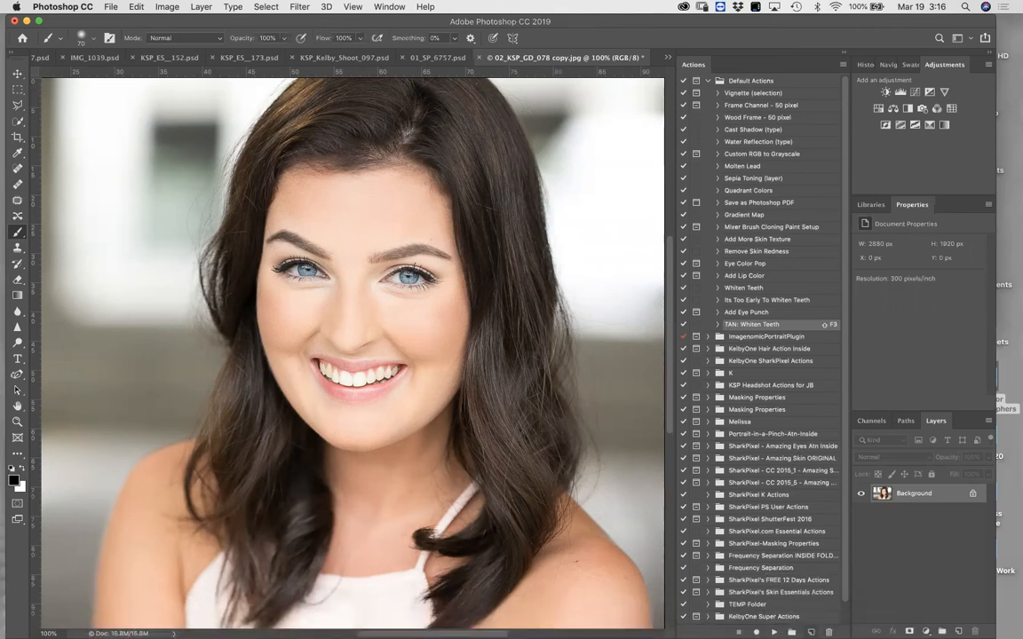
pyautogui.click(810, 632)
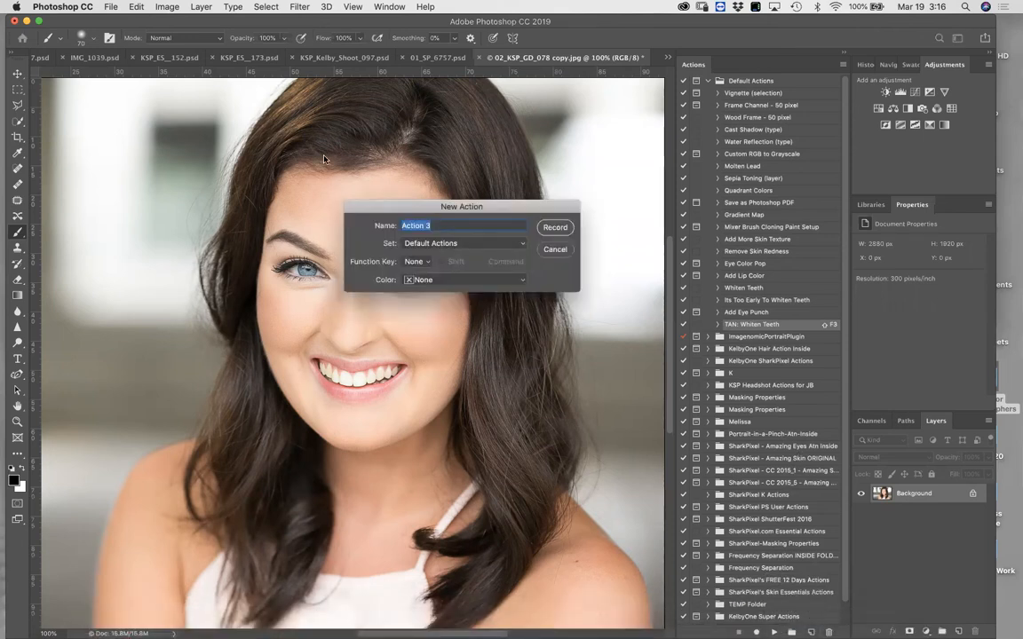
pyautogui.write('TAN: Eye Color Pop')
pyautogui.click(554, 227)
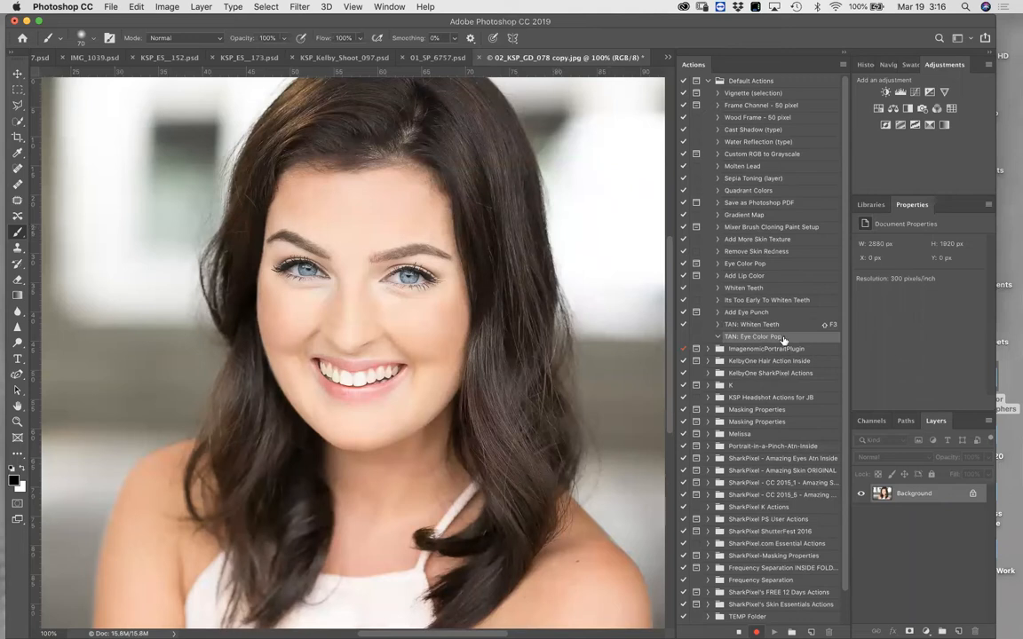
# Add a new empty layer above the Background and name it "Eye Color".
pyautogui.click(957, 630)
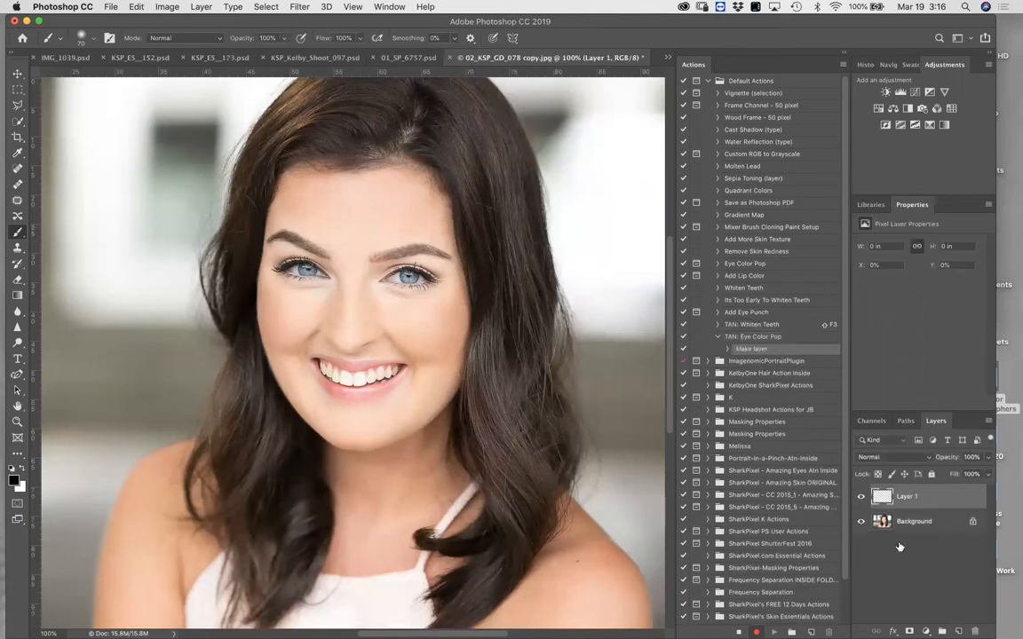
pyautogui.doubleClick(906, 497)
pyautogui.write('Eye Color')
pyautogui.press('Return')
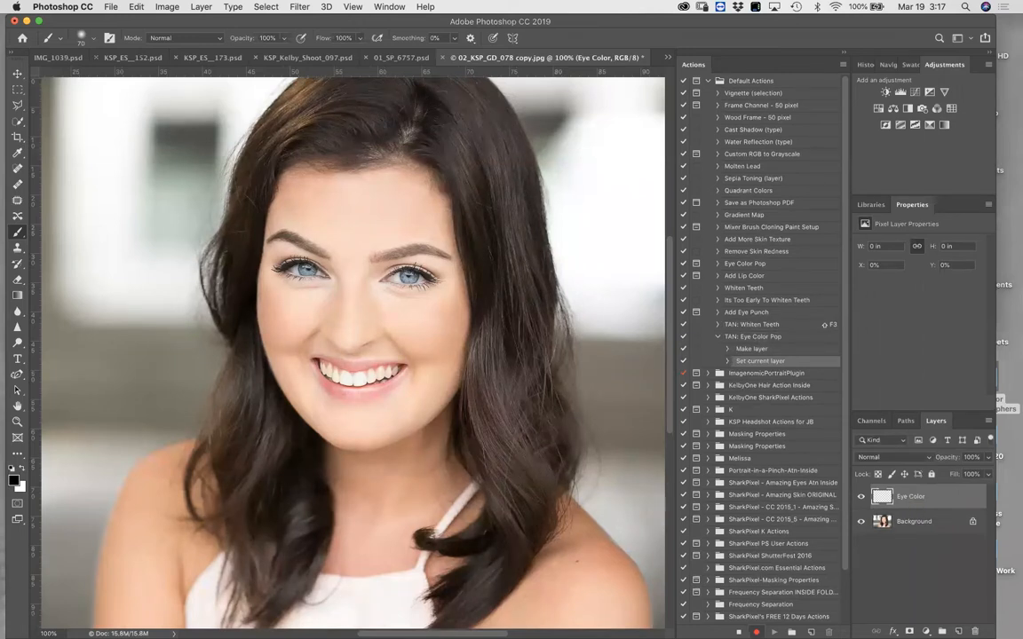
# Insert a stop in the action with the message "Fill next area with exaggerated version of model's eye color." and allow continuing.
pyautogui.click(842, 65)
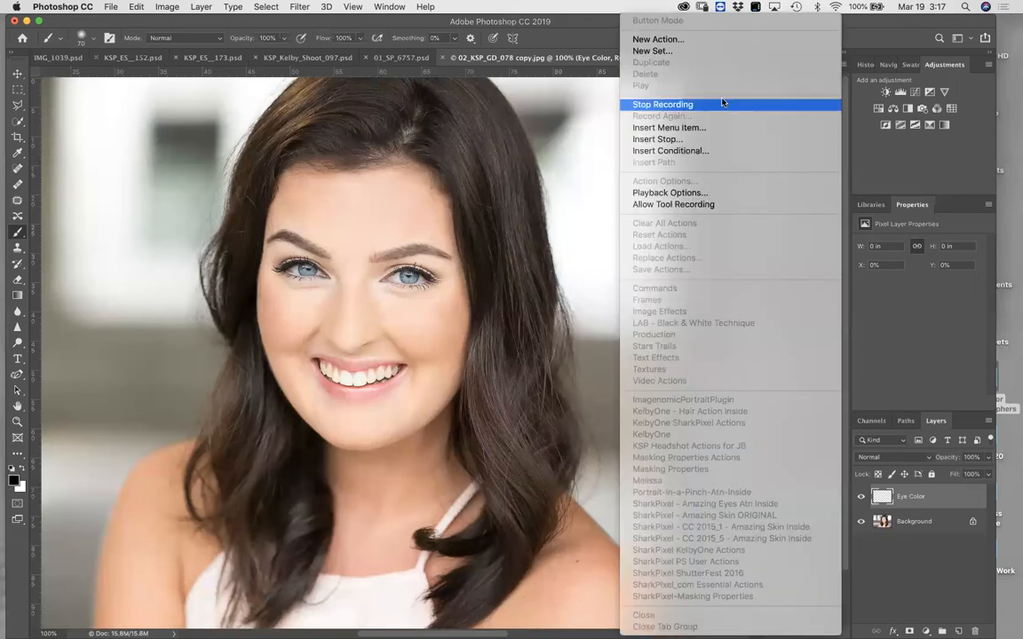
pyautogui.click(673, 139)
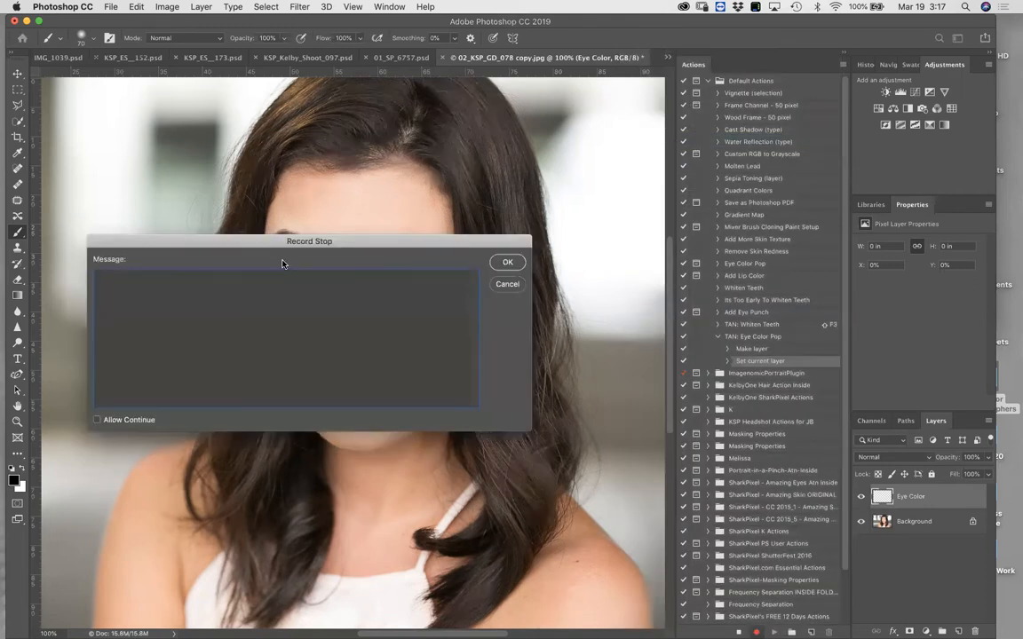
pyautogui.moveTo(274, 238); pyautogui.dragTo(407, 134)
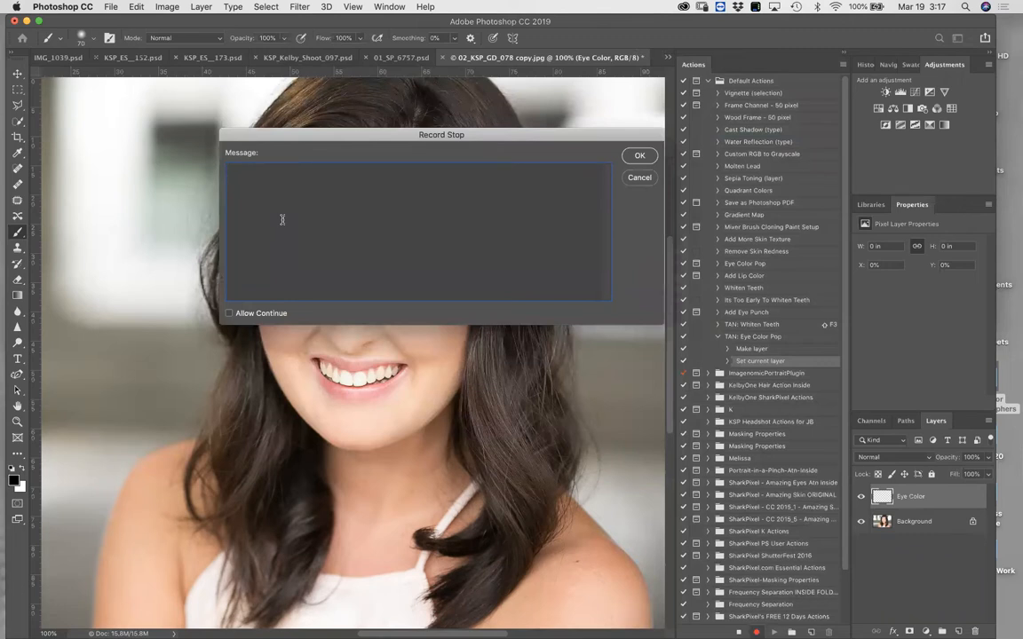
pyautogui.write('Fill next area with exaggerated version of model')
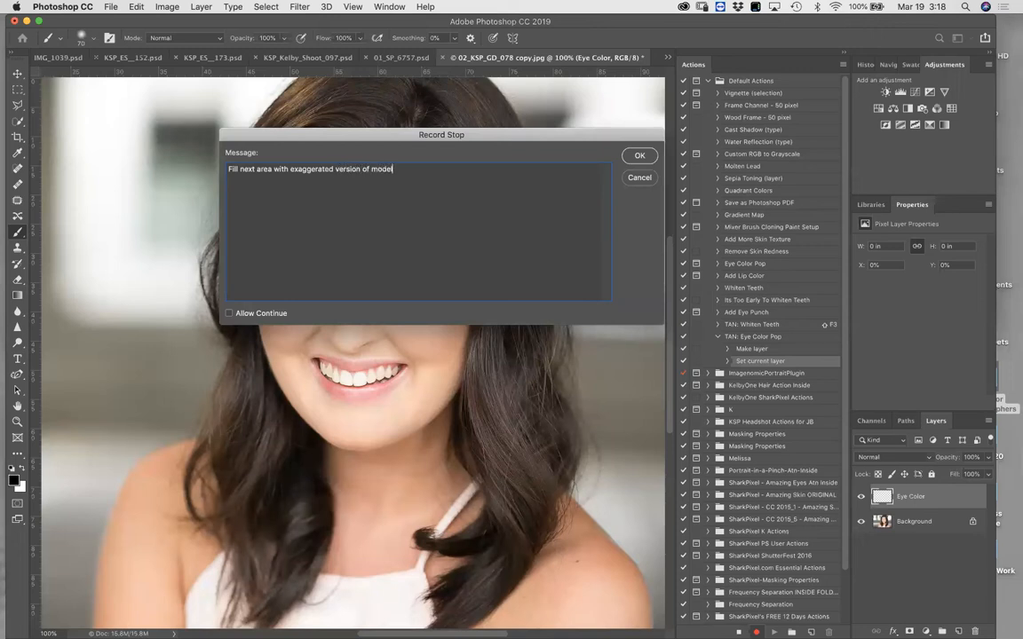
pyautogui.write("'s eye color.")
pyautogui.click(229, 313)
pyautogui.click(628, 159)
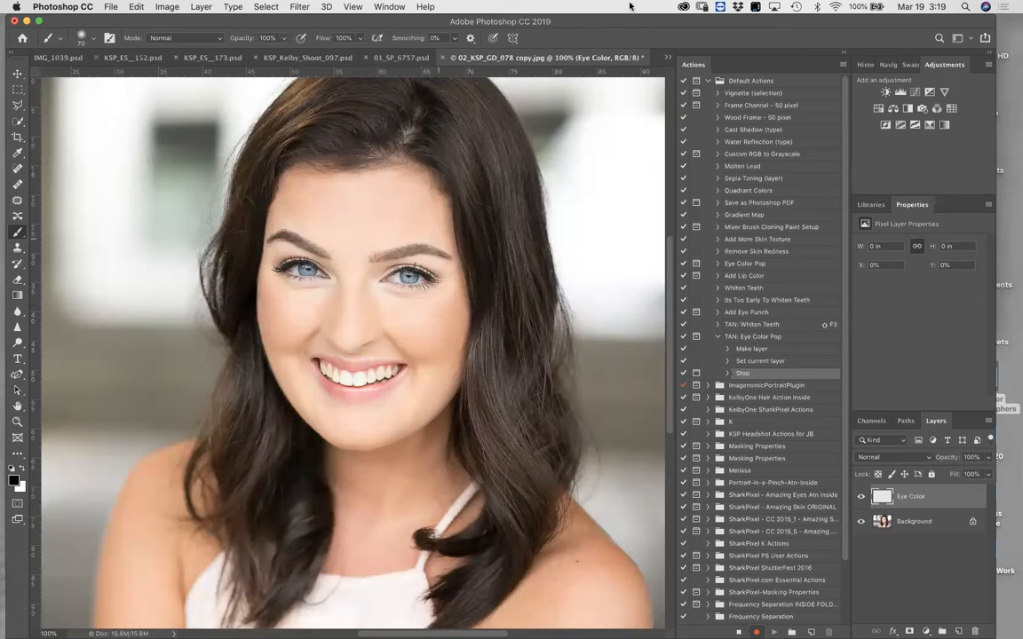
# Insert the Edit: Fill command into the action as a recorded menu item.
pyautogui.click(844, 65)
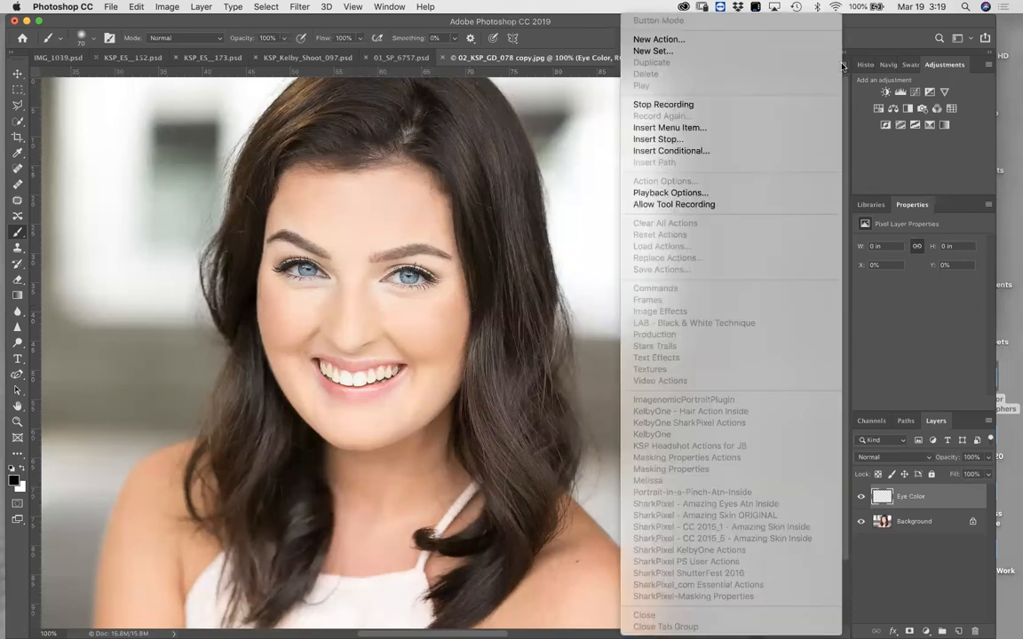
pyautogui.click(669, 129)
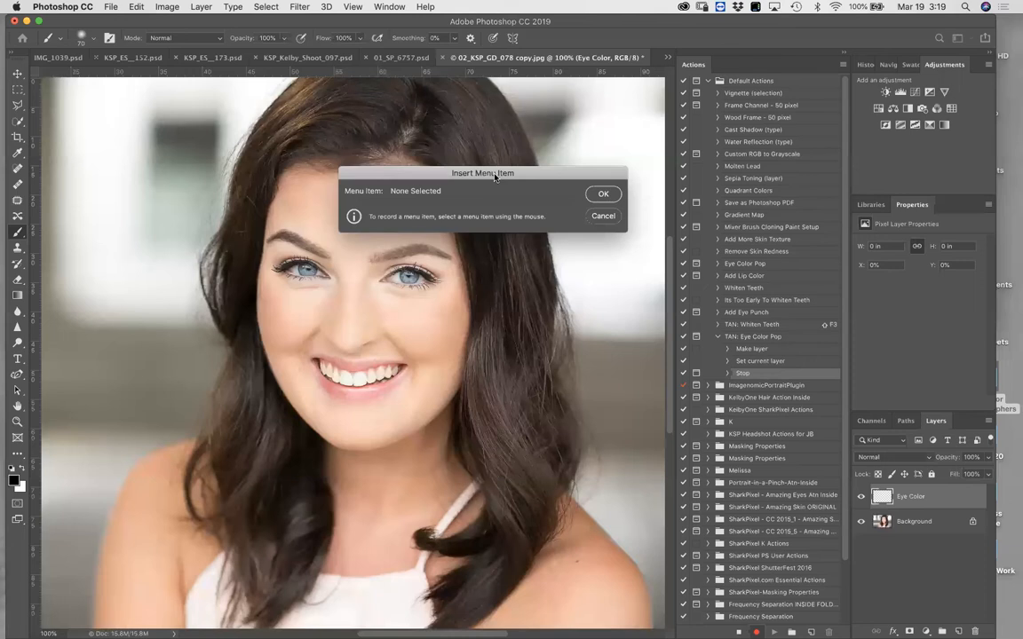
pyautogui.click(135, 7)
pyautogui.click(133, 201)
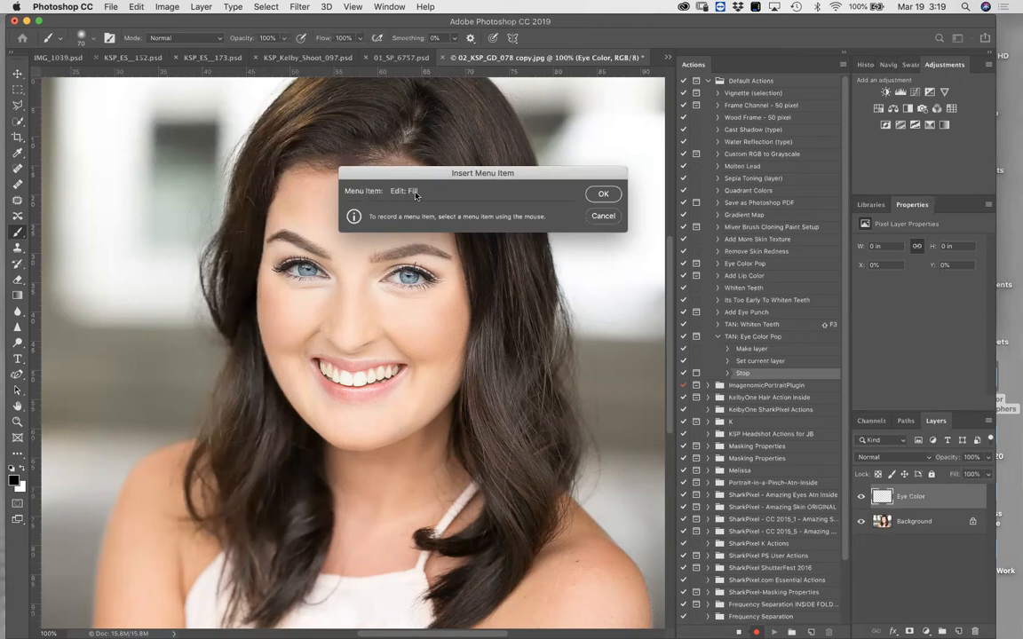
pyautogui.click(602, 194)
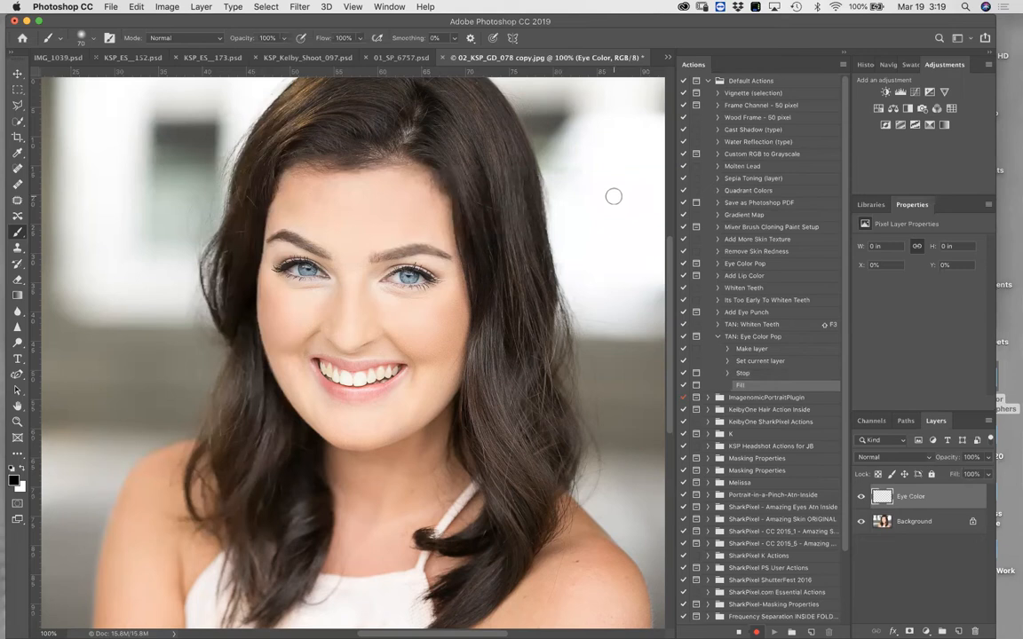
# Set the Eye Color layer to Overlay blending with a black layer mask, and stop recording the action.
pyautogui.click(907, 457)
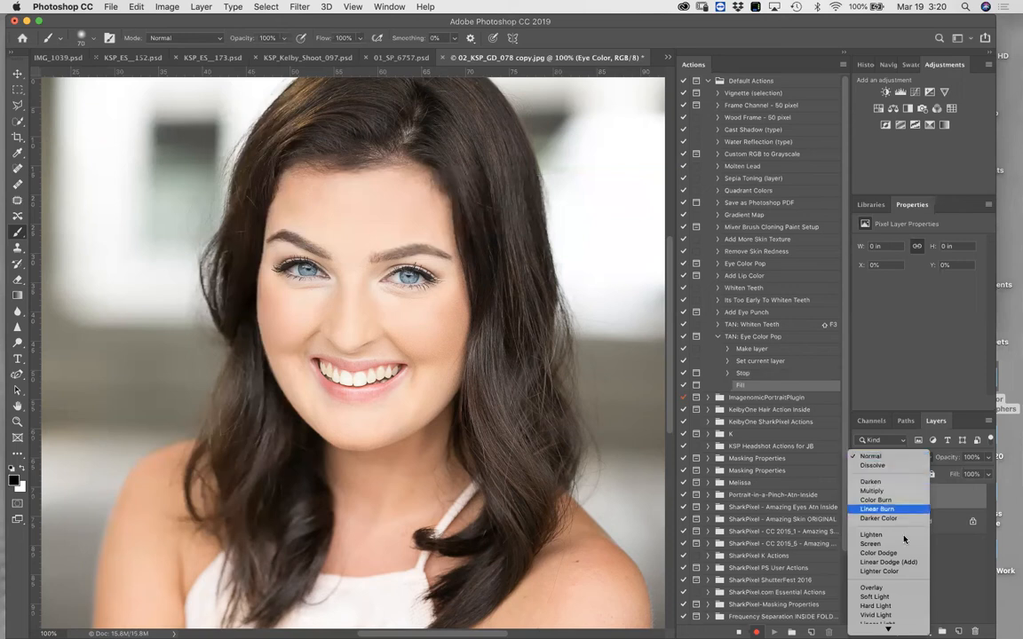
pyautogui.click(898, 589)
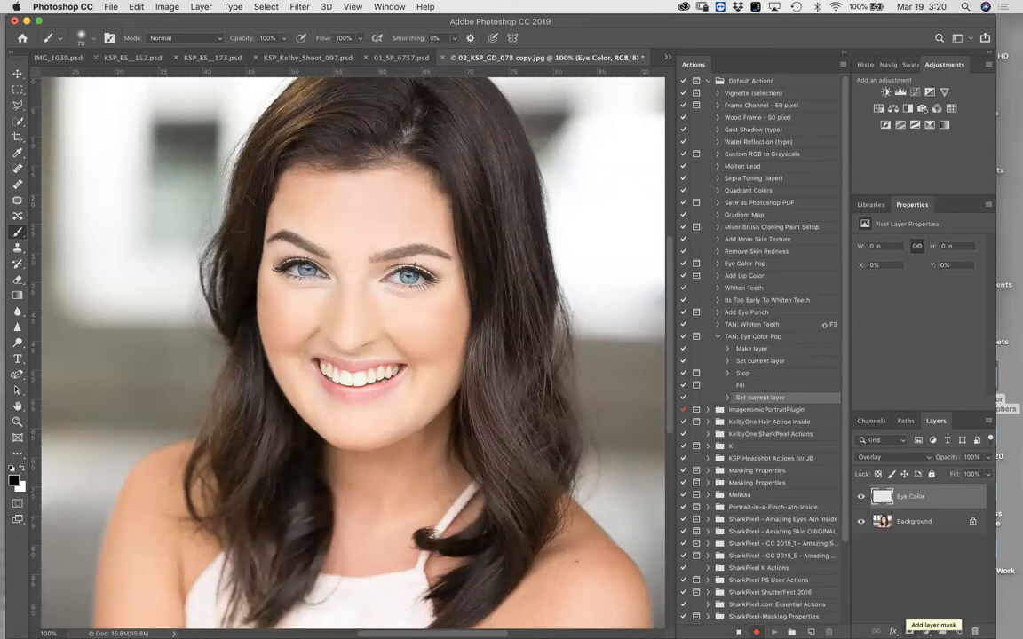
pyautogui.click(909, 630)
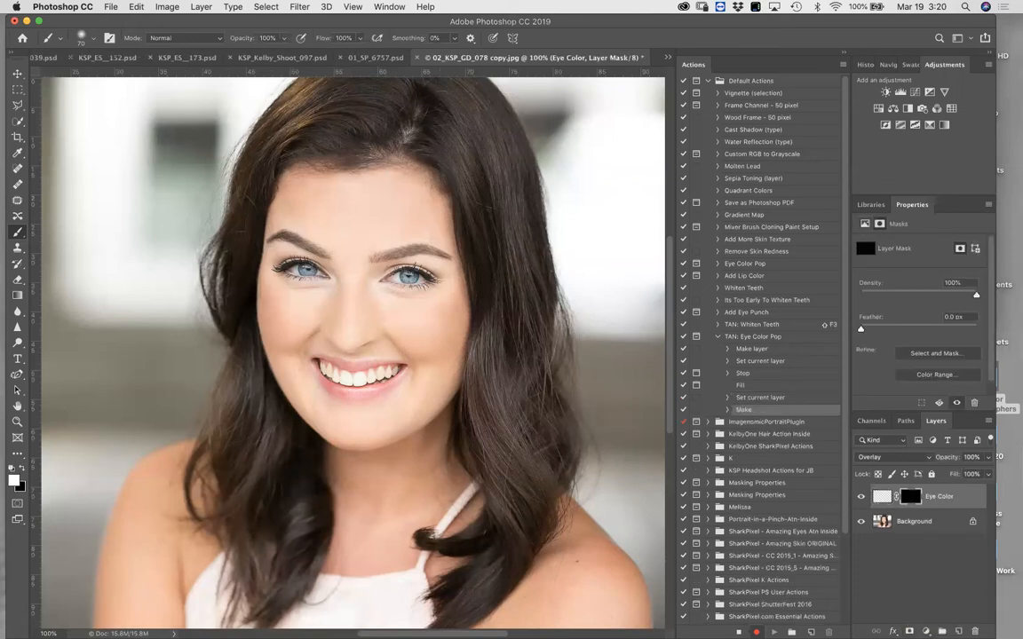
pyautogui.click(739, 633)
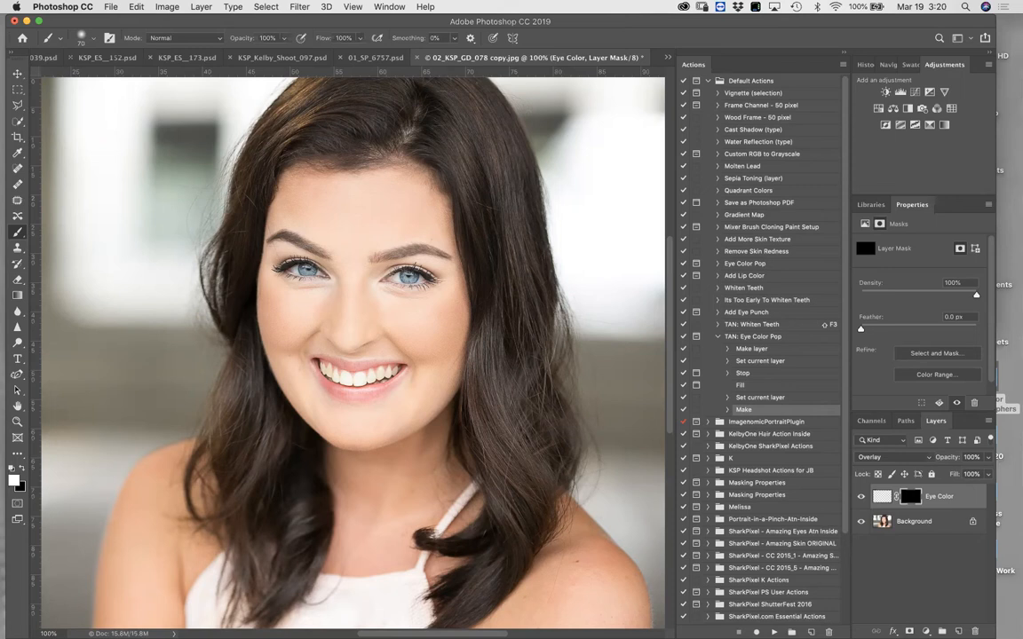
# Delete the Eye Color layer and play the TAN: Eye Color Pop action, continuing past its stop message.
pyautogui.moveTo(948, 492); pyautogui.dragTo(974, 631)
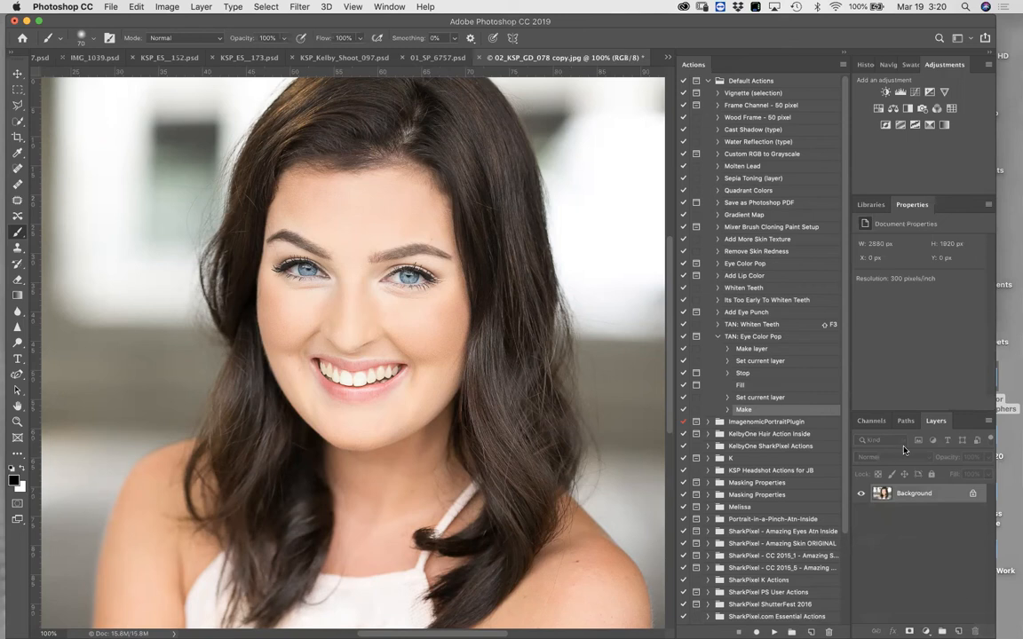
pyautogui.click(760, 340)
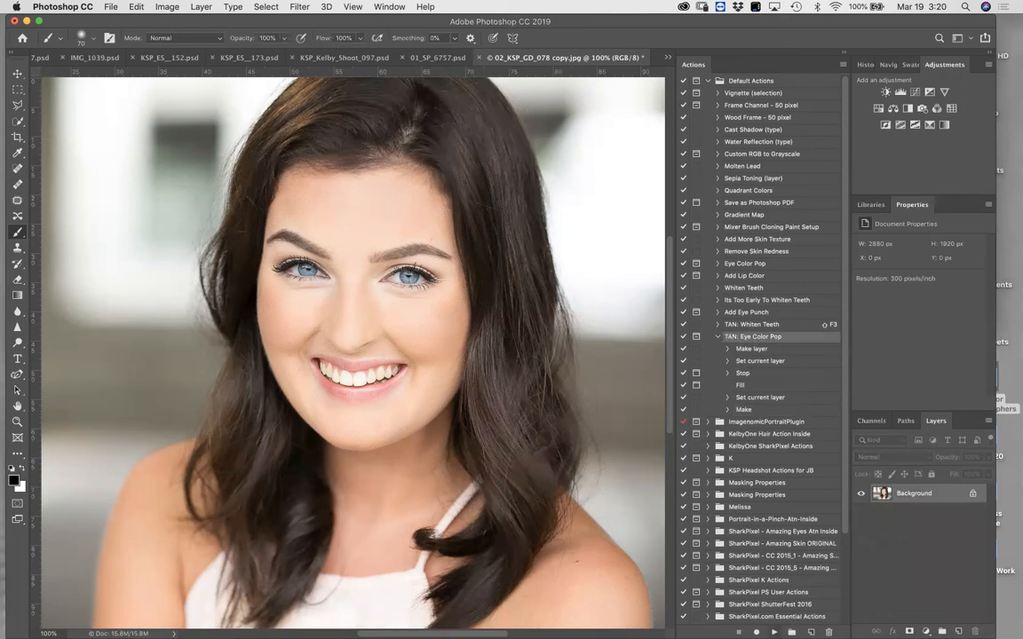
pyautogui.click(773, 632)
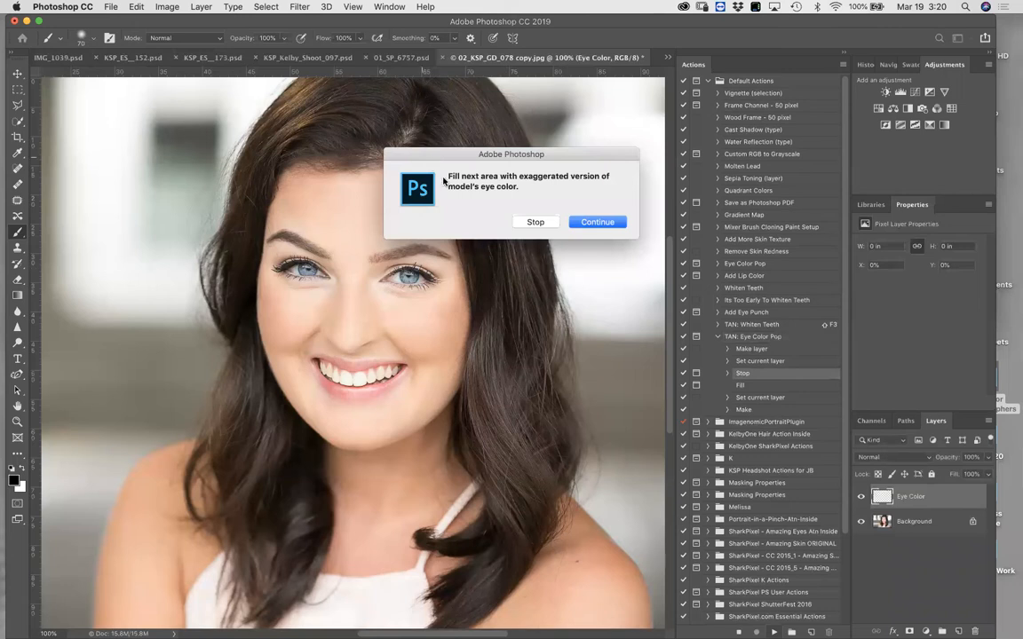
pyautogui.moveTo(467, 159); pyautogui.dragTo(451, 171)
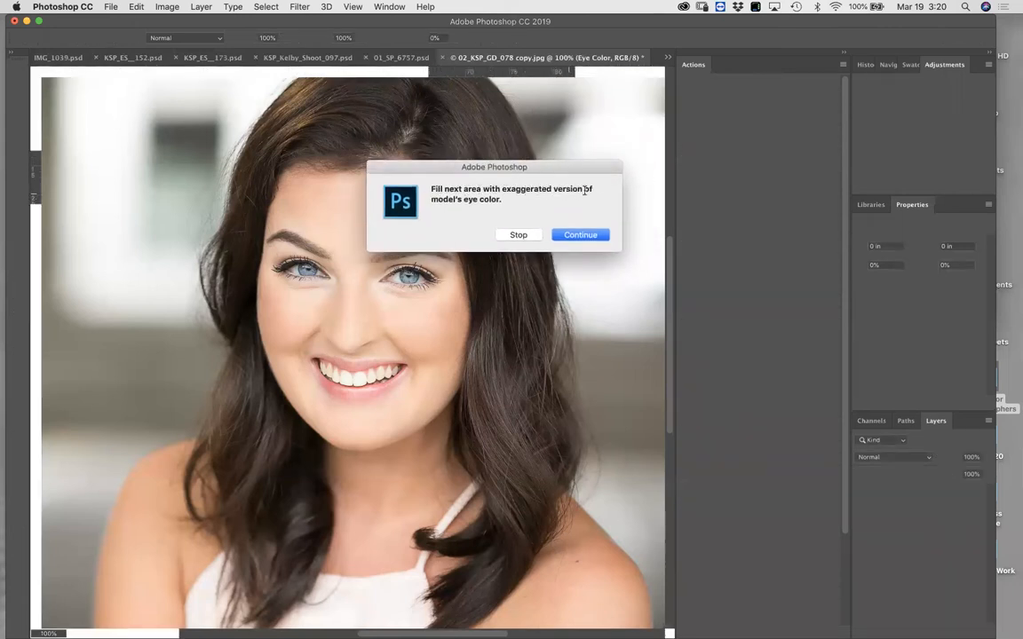
pyautogui.click(577, 234)
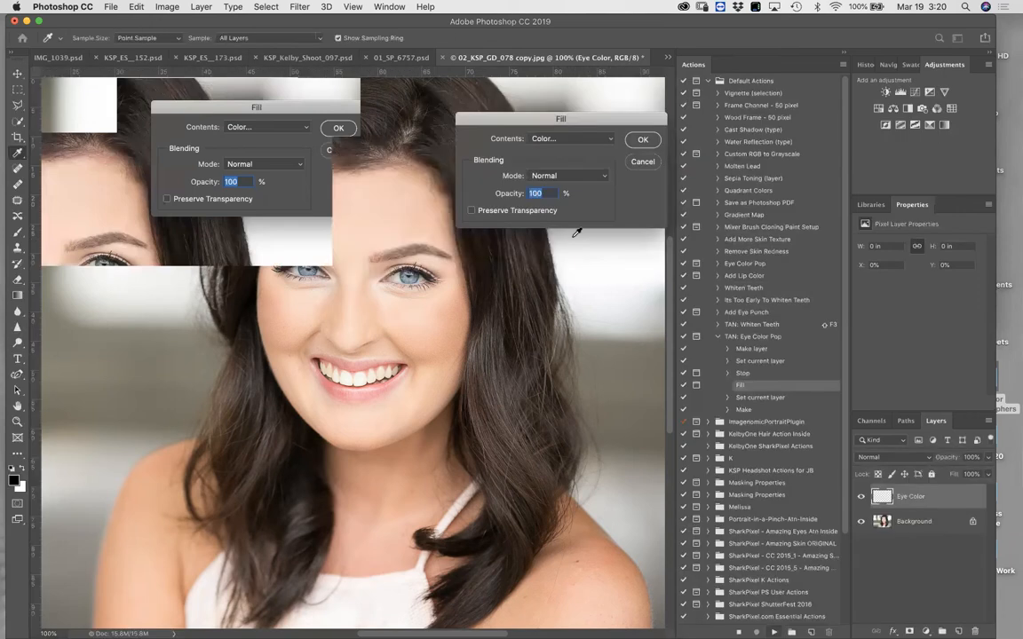
# Fill the layer with a more saturated version of the blue sampled from the iris, in Normal mode at 100% opacity.
pyautogui.click(543, 139)
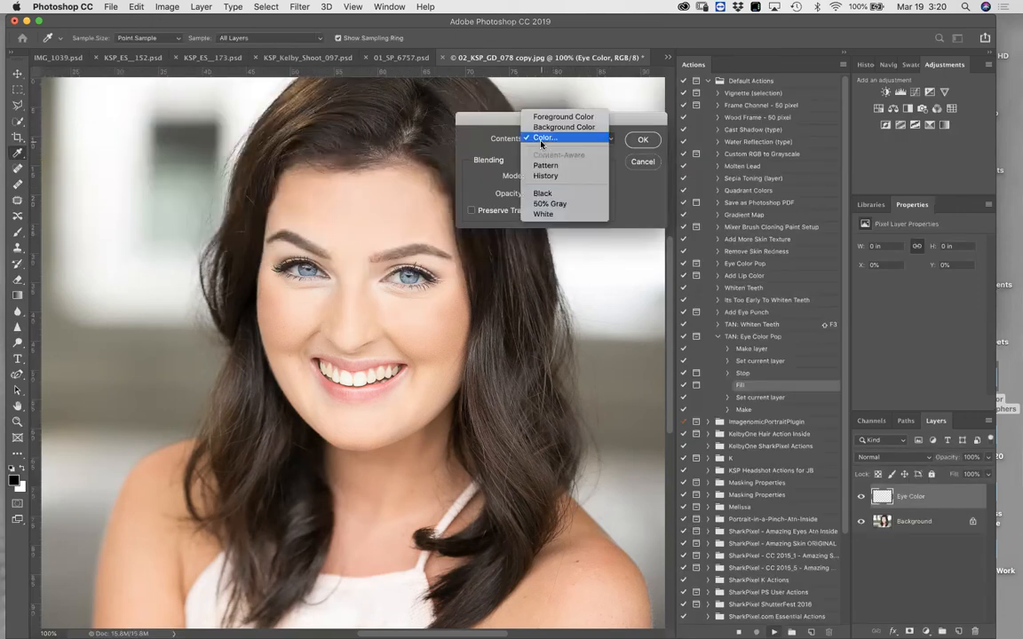
pyautogui.click(543, 140)
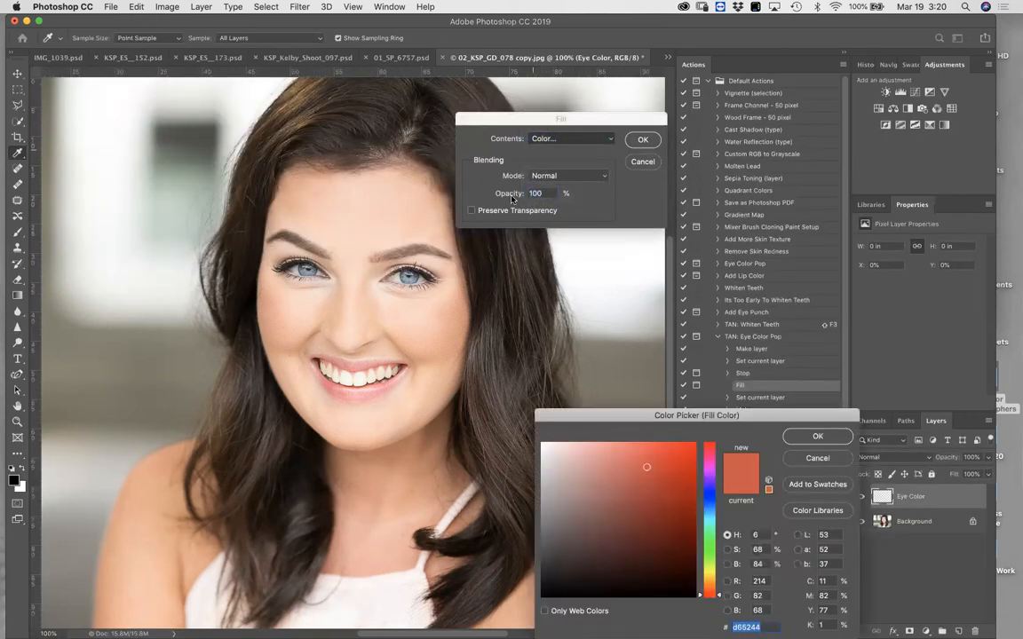
pyautogui.click(406, 277)
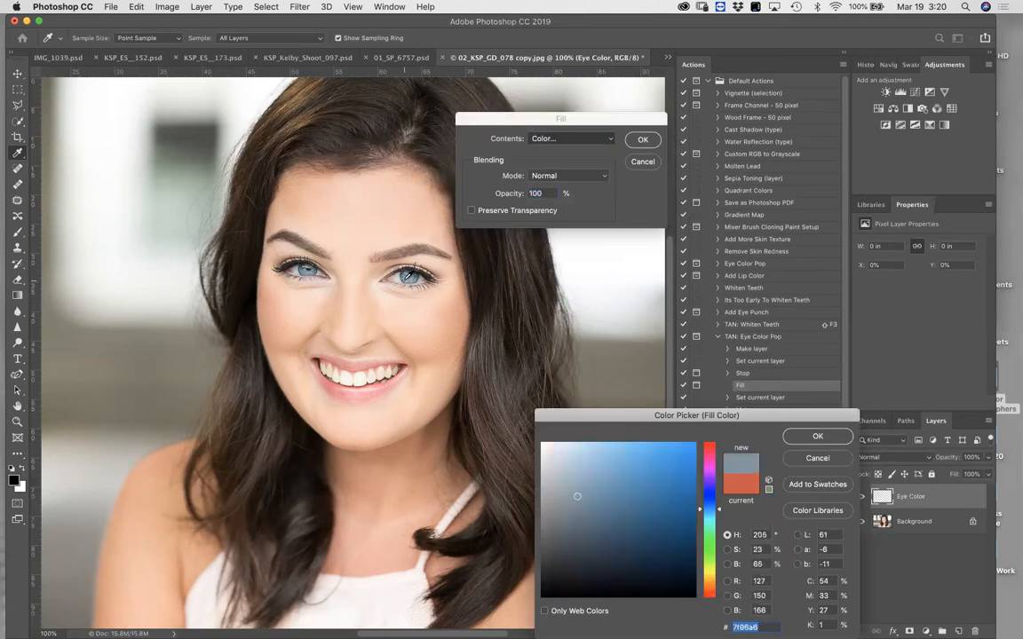
pyautogui.moveTo(582, 483)
pyautogui.mouseDown()
pyautogui.moveTo(637, 484)
pyautogui.moveTo(627, 488)
pyautogui.mouseUp()
pyautogui.press('Return')
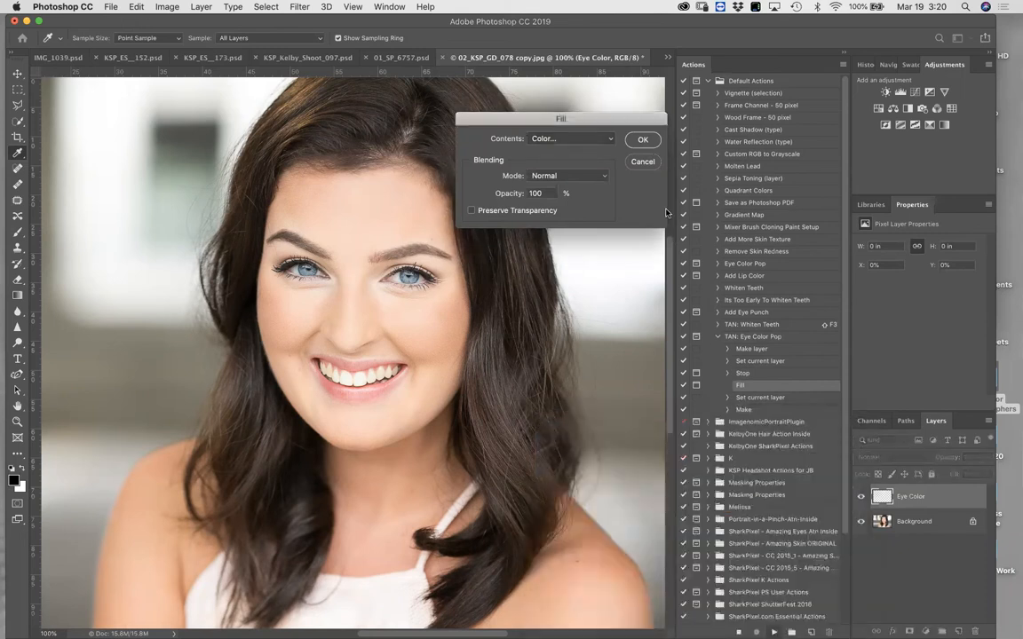
pyautogui.click(642, 140)
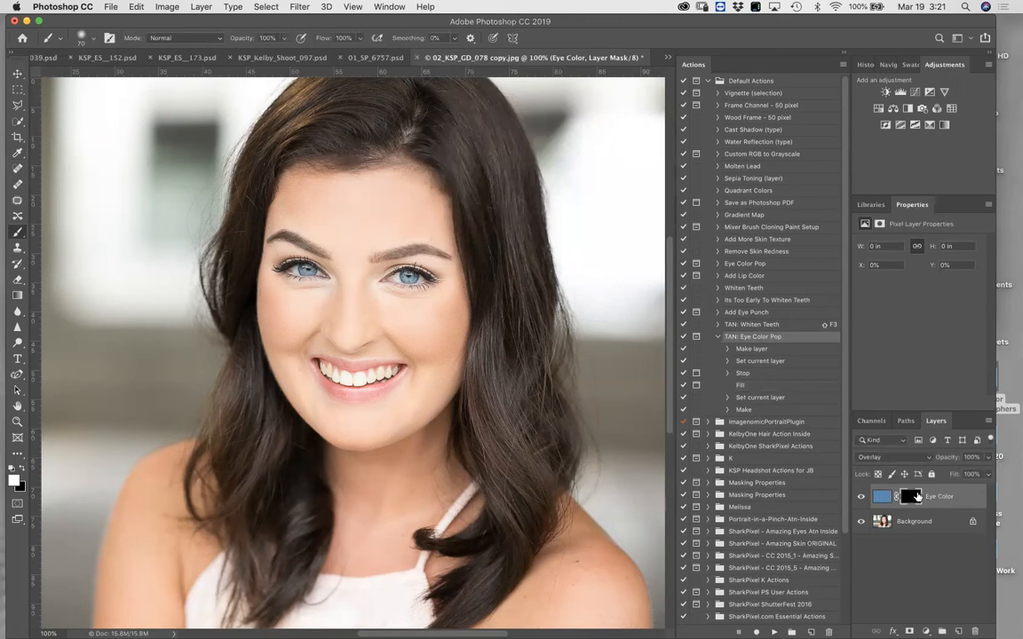
# Paint both irises white on the Eye Color mask with a brush at 40% opacity, and lower the layer's opacity to 66%.
pyautogui.click(912, 497)
pyautogui.press('4')
pyautogui.moveTo(414, 278); pyautogui.dragTo(402, 275)
pyautogui.moveTo(300, 269); pyautogui.dragTo(313, 271)
pyautogui.moveTo(953, 458); pyautogui.dragTo(950, 462)
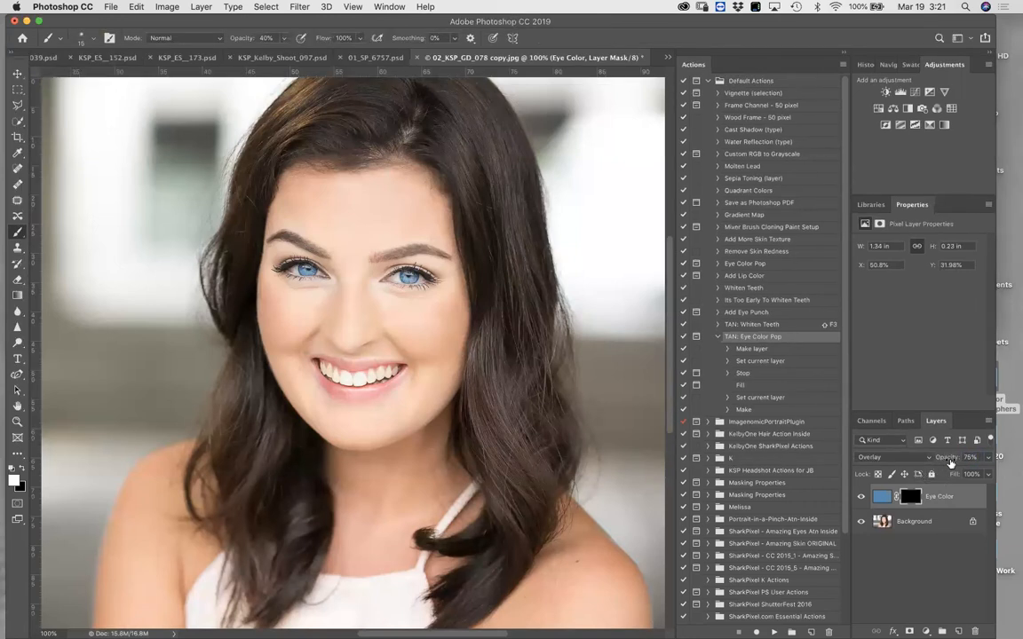
# Compare the eyes with the Eye Color layer hidden and shown, and inspect them at 300% zoom.
pyautogui.click(860, 496)
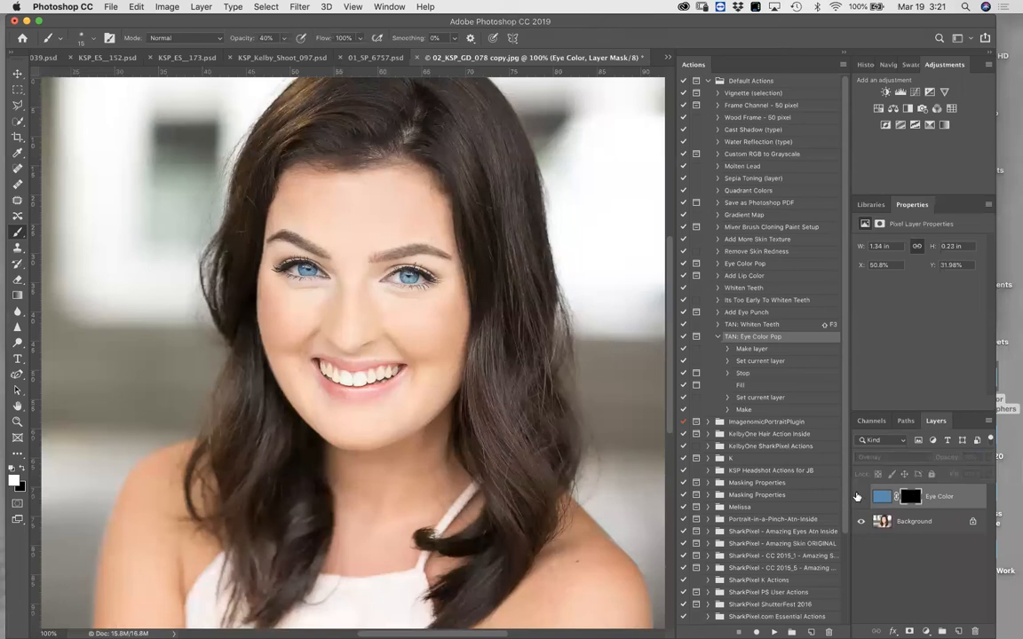
pyautogui.click(858, 497)
pyautogui.click(858, 498)
pyautogui.click(858, 498)
pyautogui.press('super+equal')
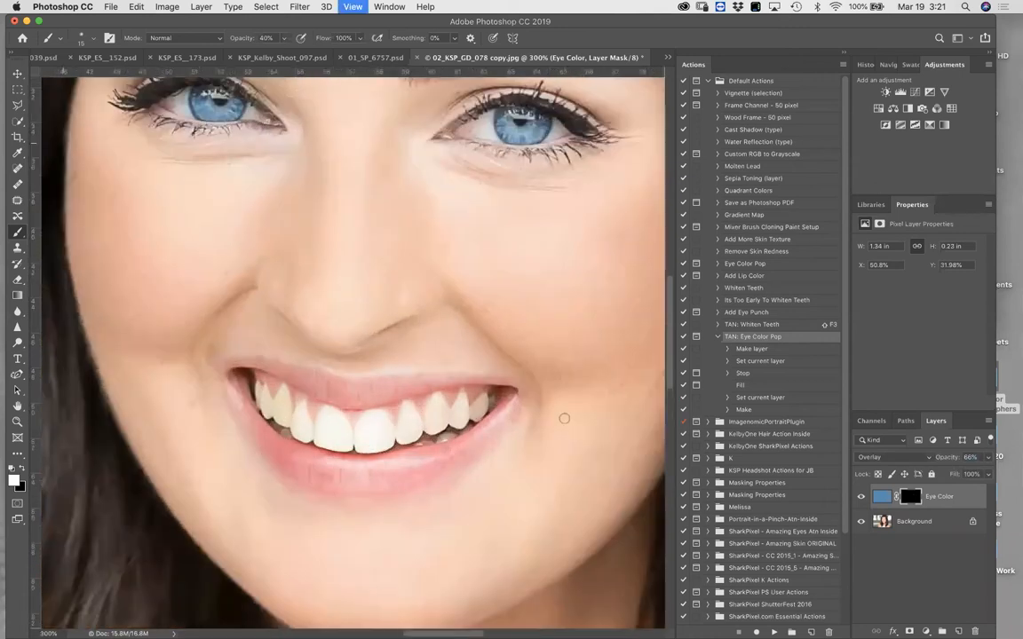
# Hide and show the Eye Color layer again to check both eyes, and view the portrait at 100%.
pyautogui.press('super+equal')
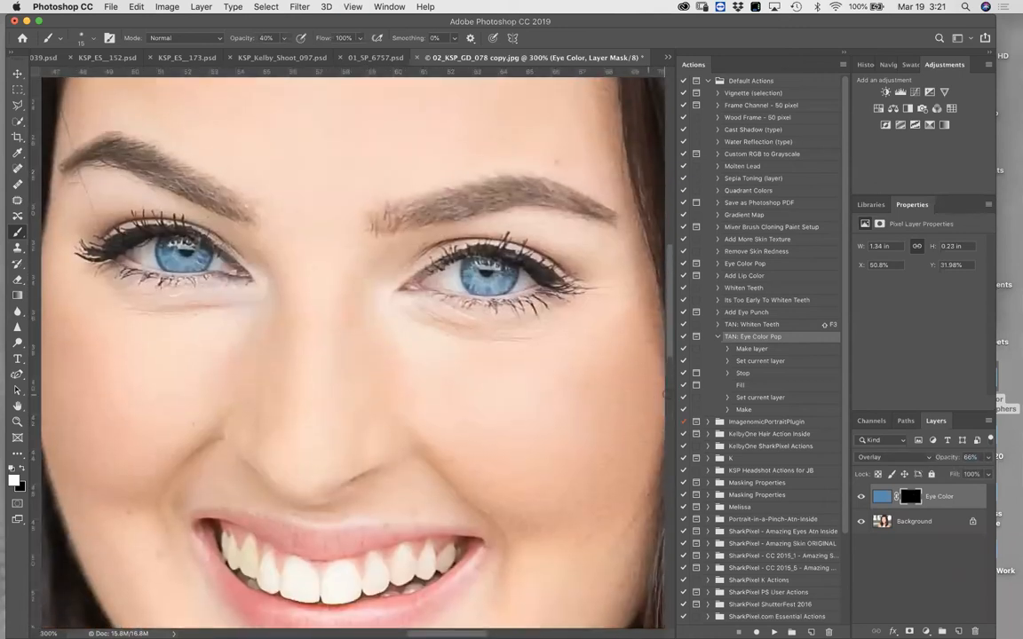
pyautogui.click(860, 497)
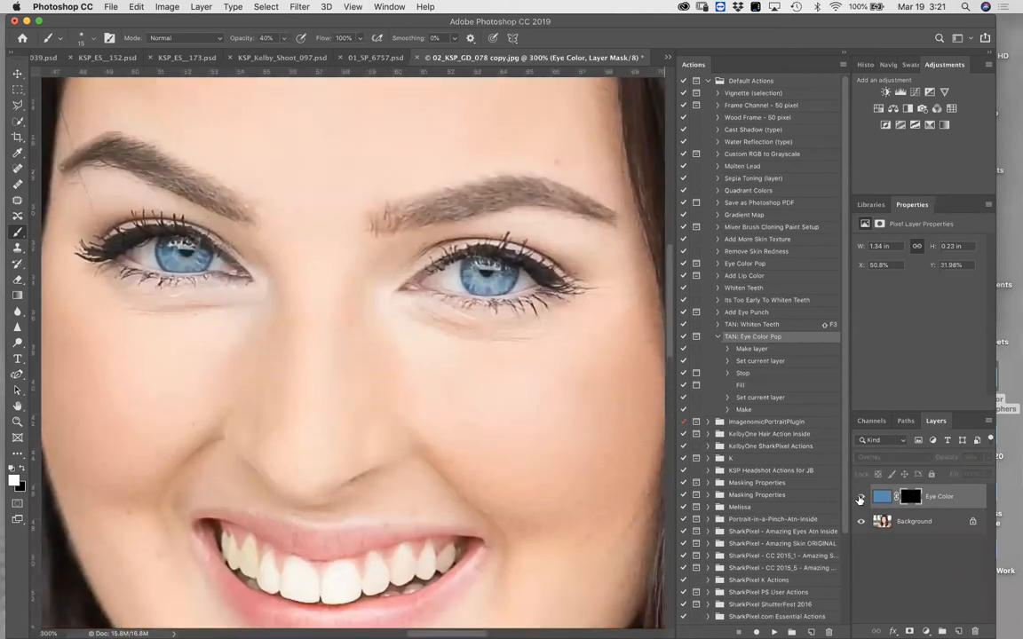
pyautogui.click(860, 497)
pyautogui.press('6')
pyautogui.press('6')
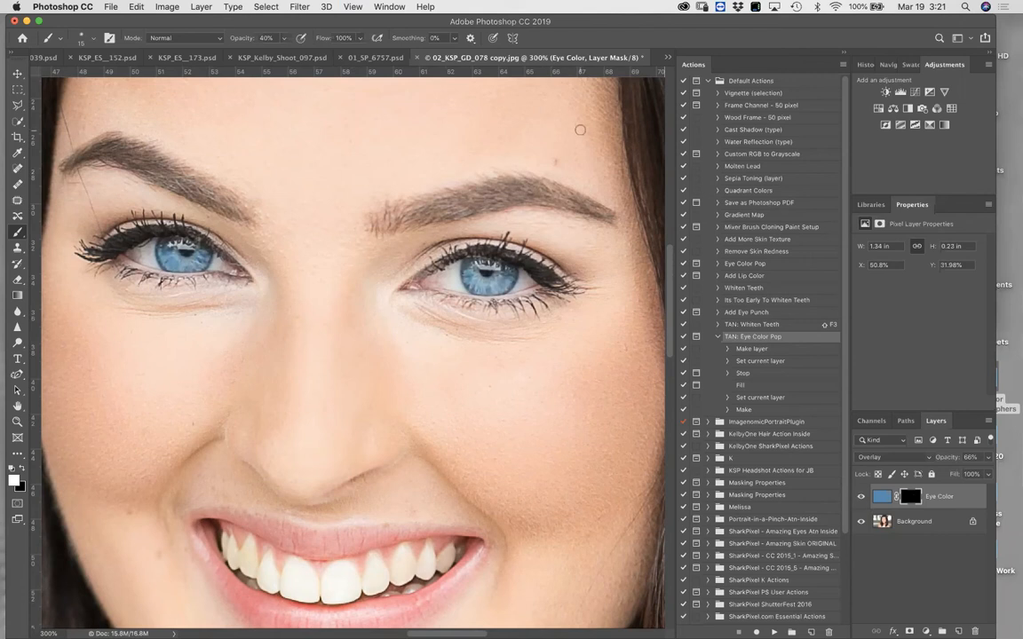
pyautogui.press('super+1')
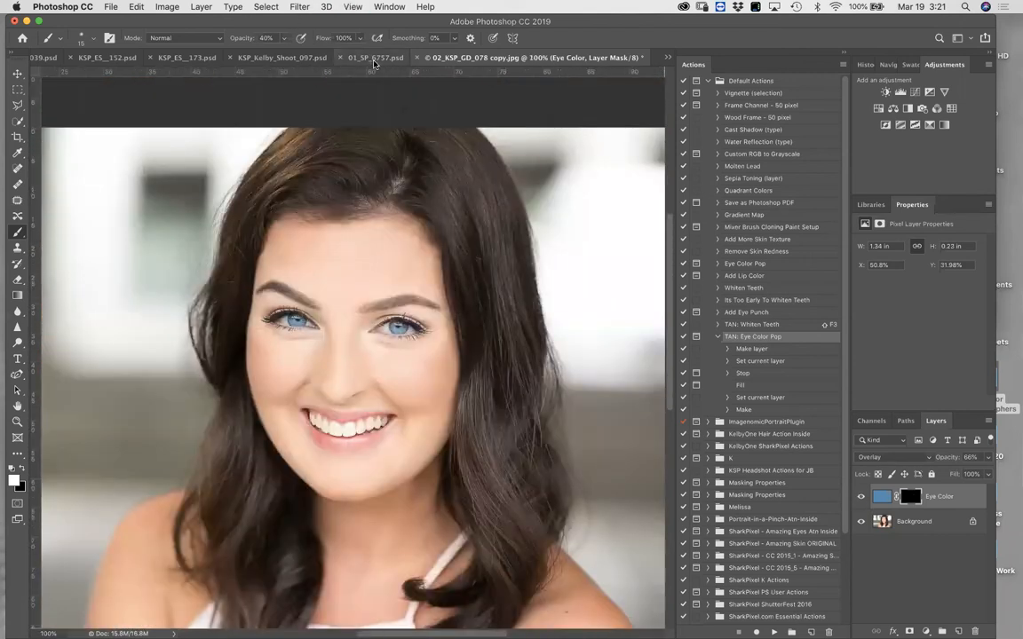
# Switch to KSP_Kelby_Shoot_097.psd and play the TAN: Eye Color Pop action, continuing past its stop message.
pyautogui.click(373, 58)
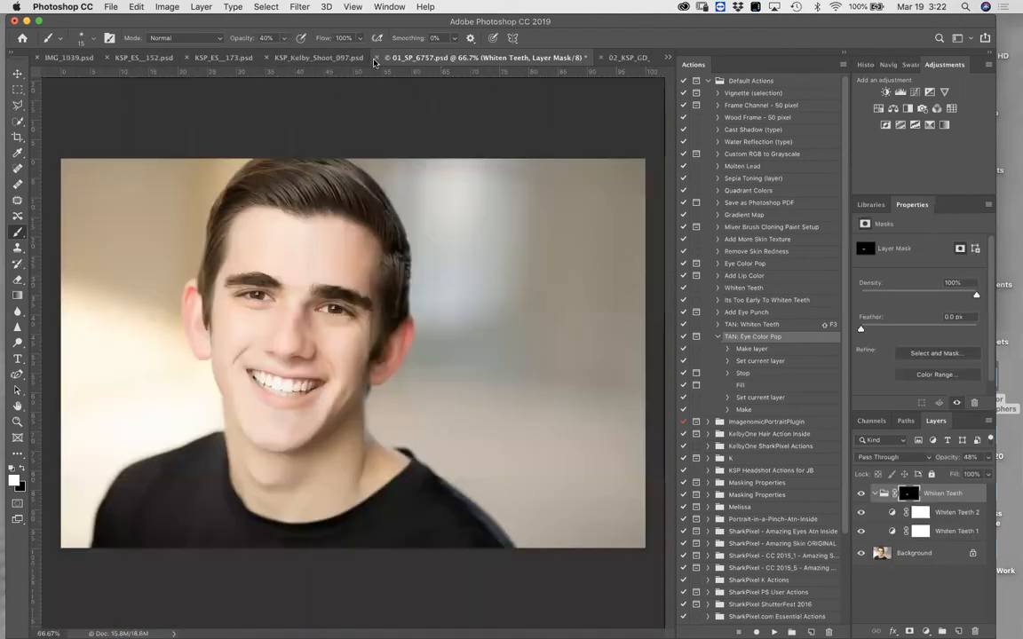
pyautogui.click(299, 58)
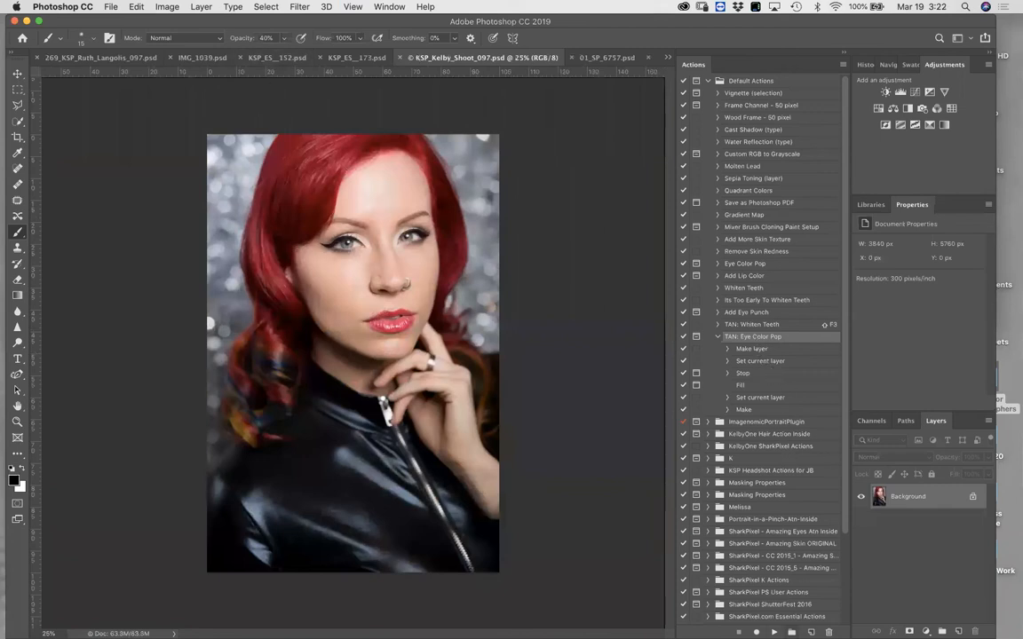
pyautogui.click(774, 632)
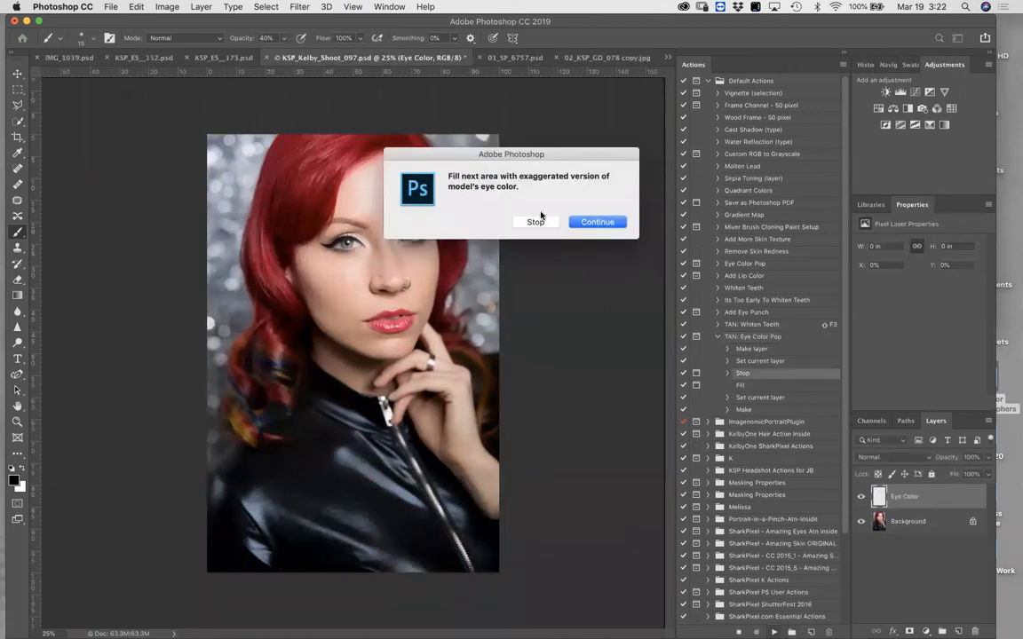
pyautogui.click(597, 222)
# Fill the layer with teal #508c85, a more saturated version of the color sampled from the iris, in Normal mode at 100% opacity.
pyautogui.click(557, 140)
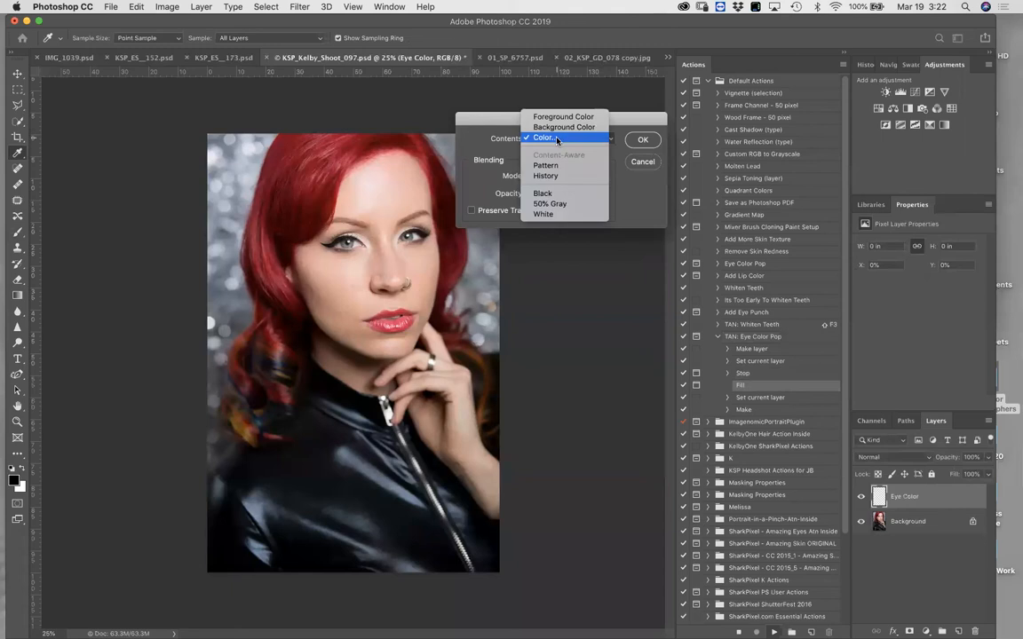
pyautogui.click(557, 139)
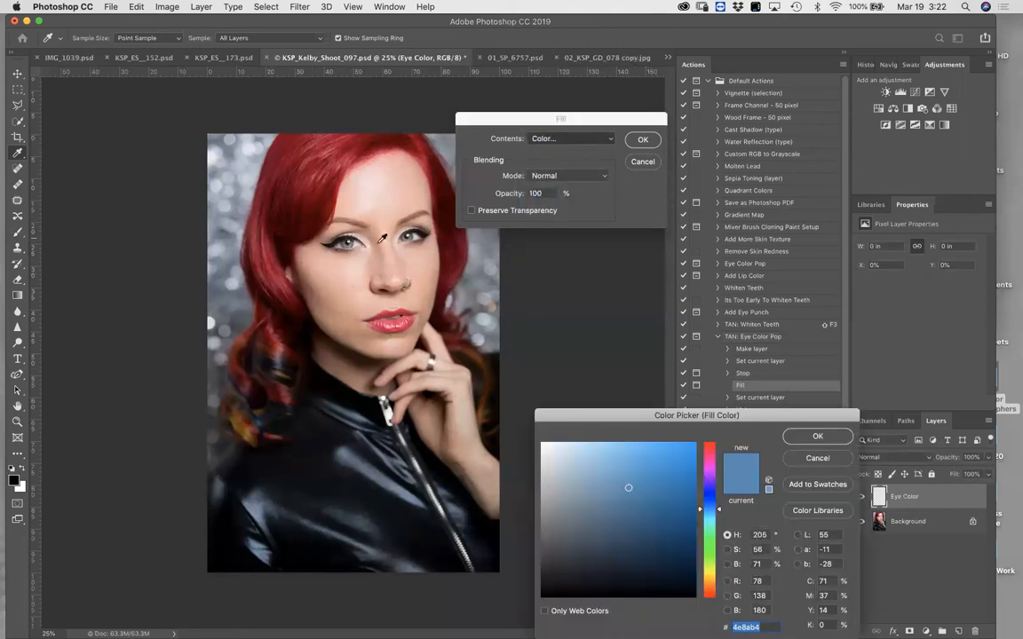
pyautogui.press('super+equal')
pyautogui.press('super+equal')
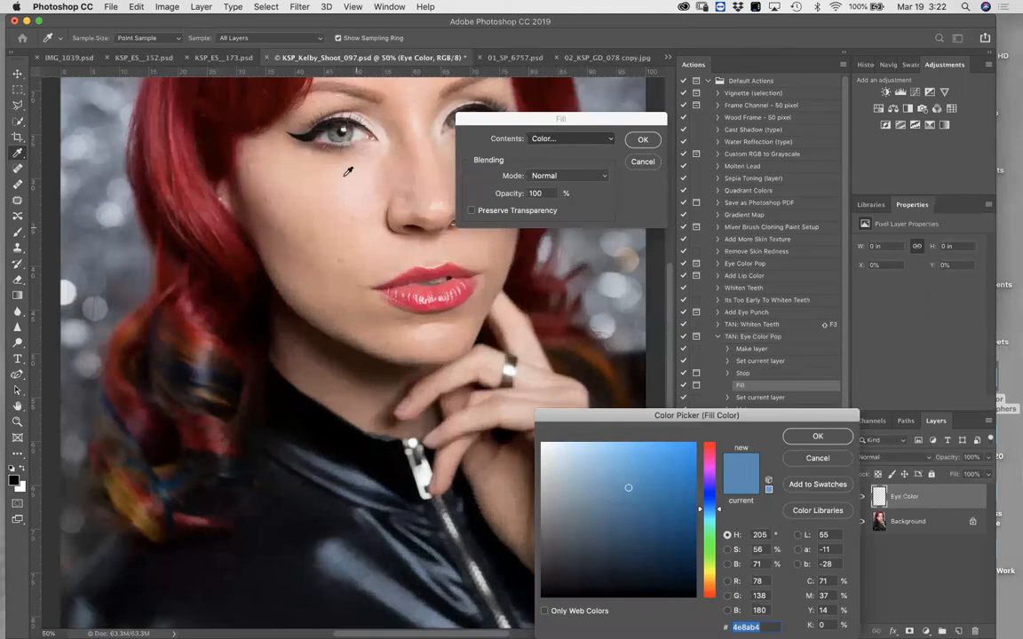
pyautogui.press('super+equal')
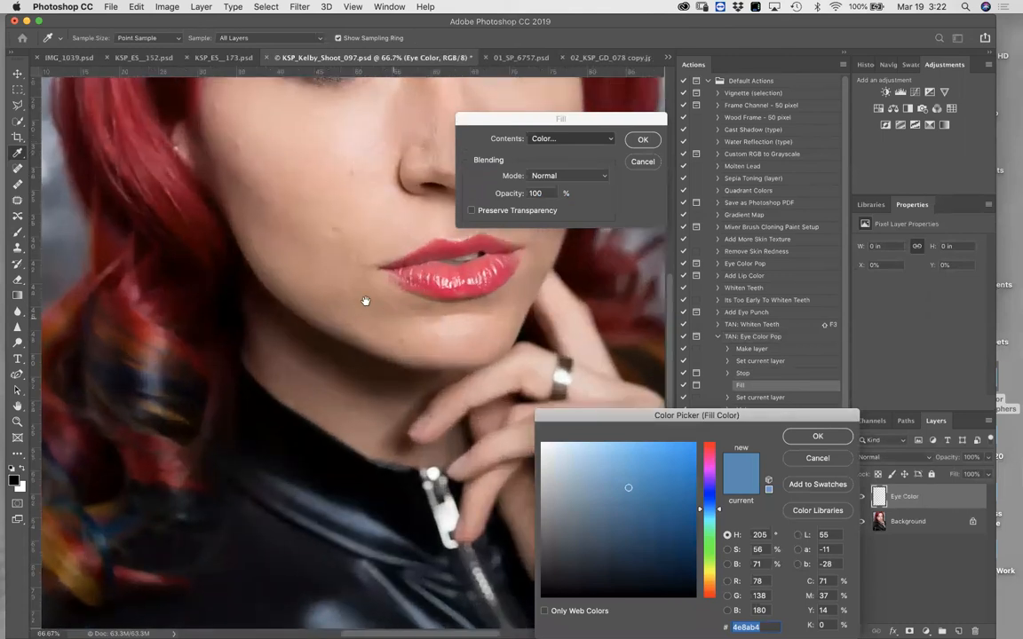
pyautogui.scroll(5, 303, 463)
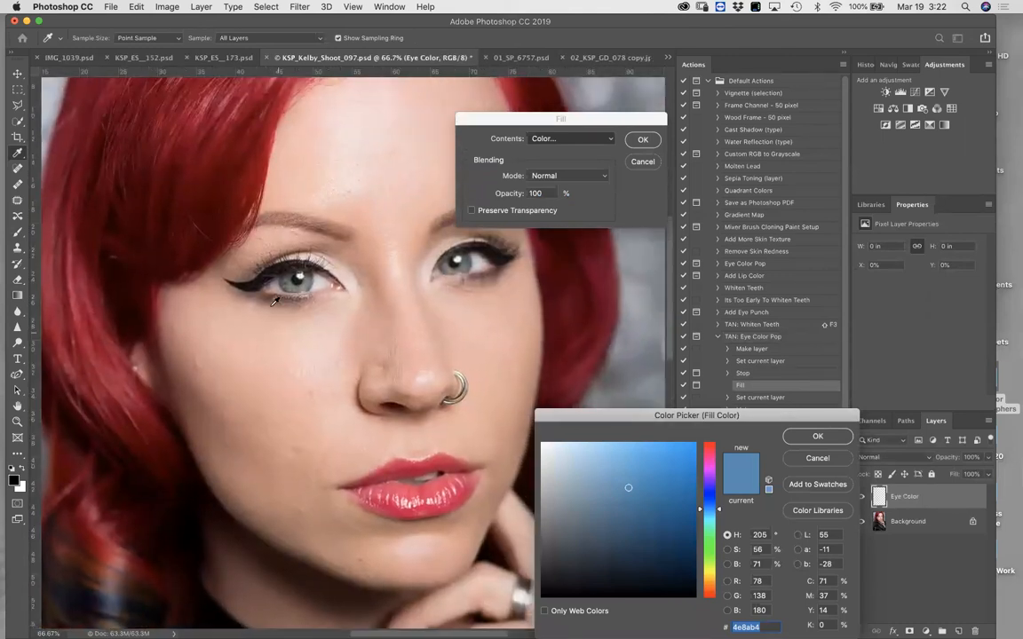
pyautogui.click(296, 278)
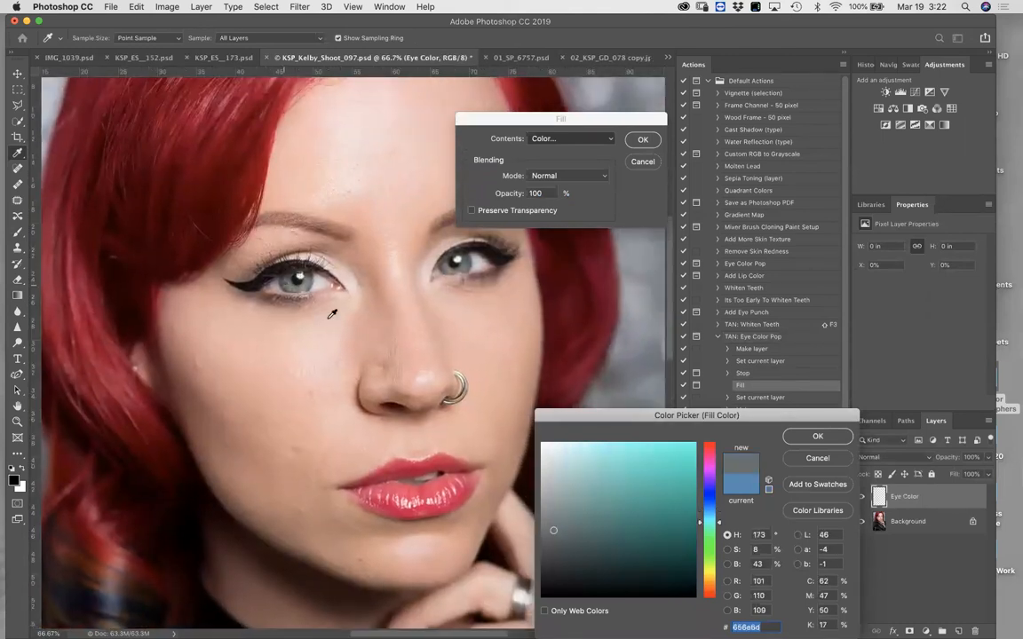
pyautogui.click(296, 279)
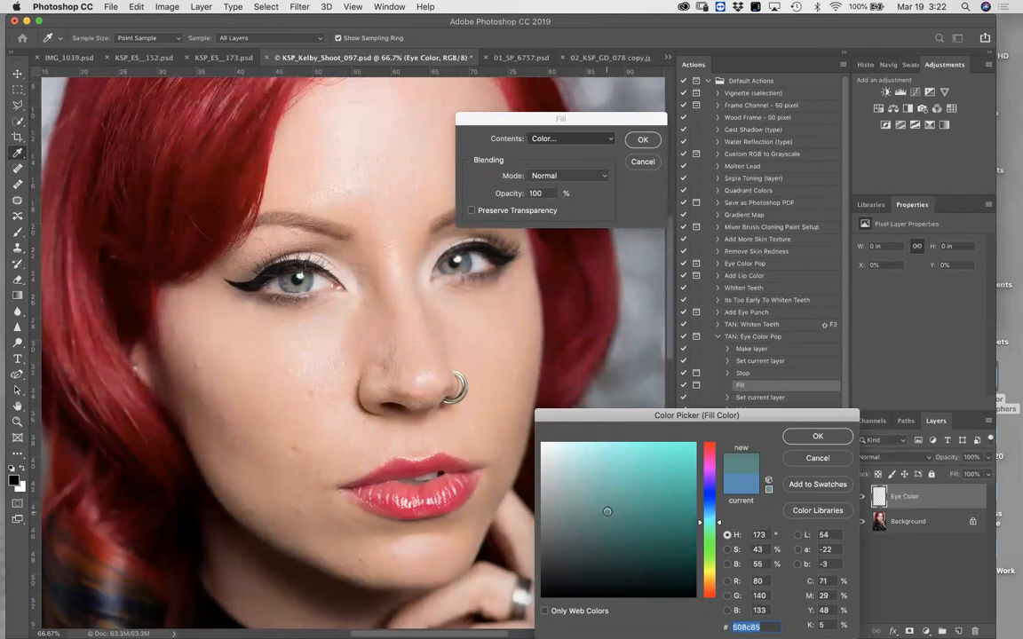
pyautogui.click(817, 436)
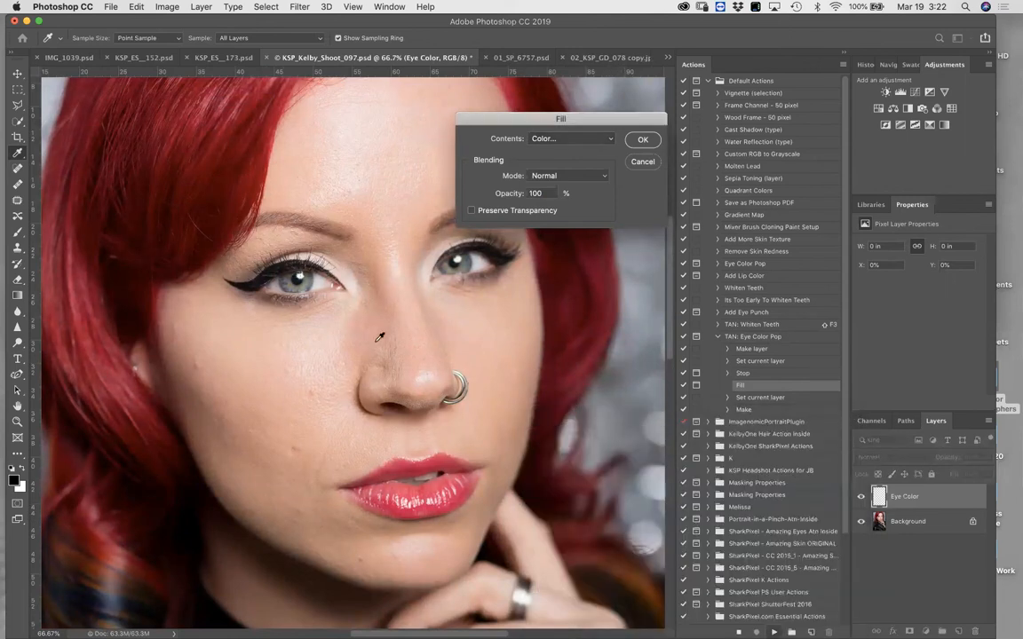
pyautogui.click(643, 140)
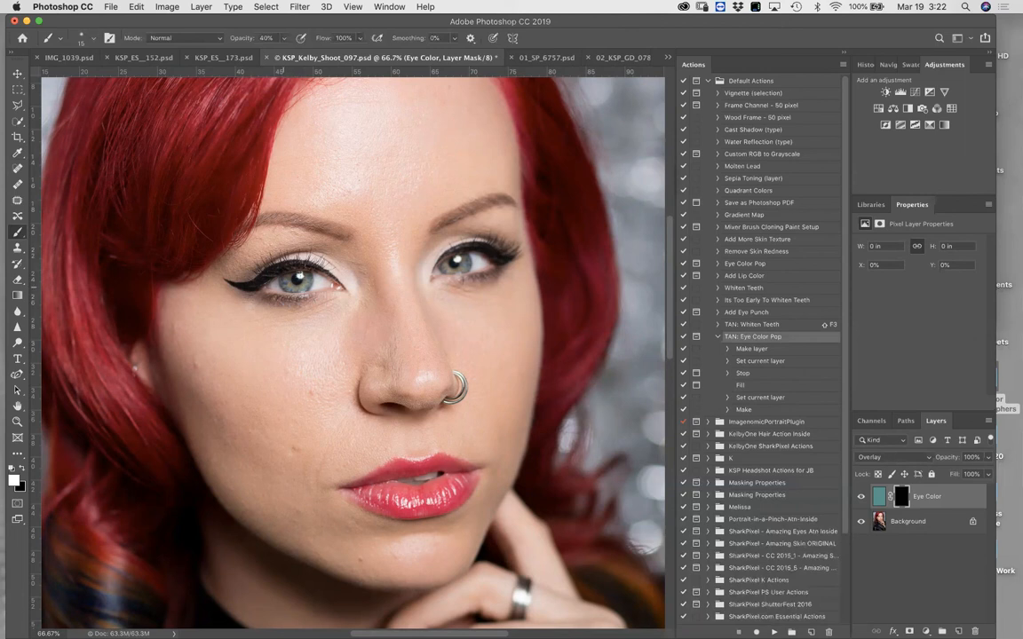
# Paint both irises white on the Eye Color mask with a size 10 brush at 40% opacity, and lower the layer's opacity to 40%.
pyautogui.press('super+plus')
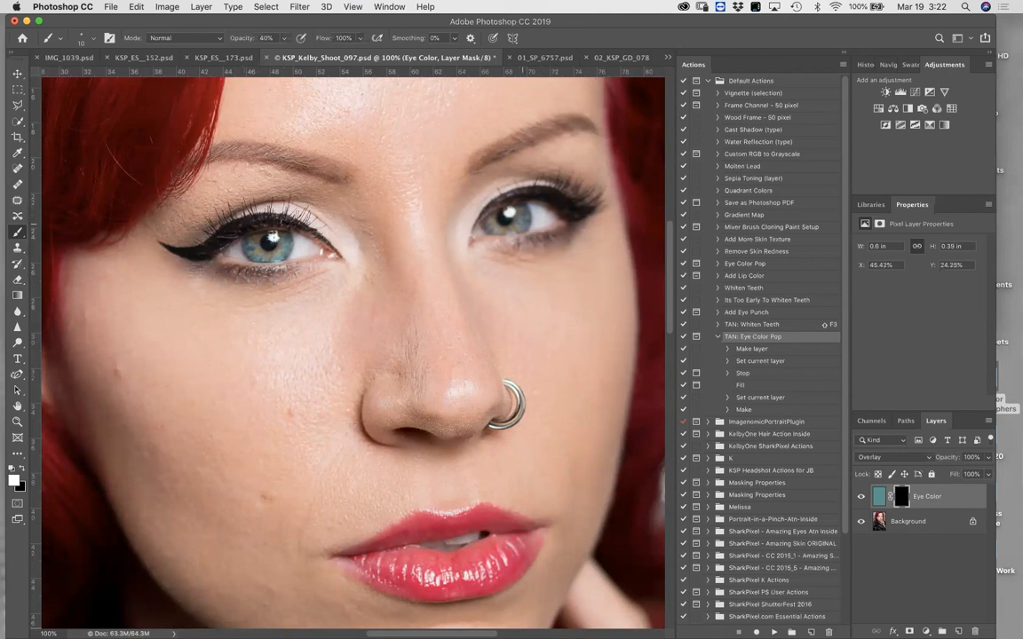
pyautogui.moveTo(511, 235); pyautogui.dragTo(492, 234)
pyautogui.press('super+minus')
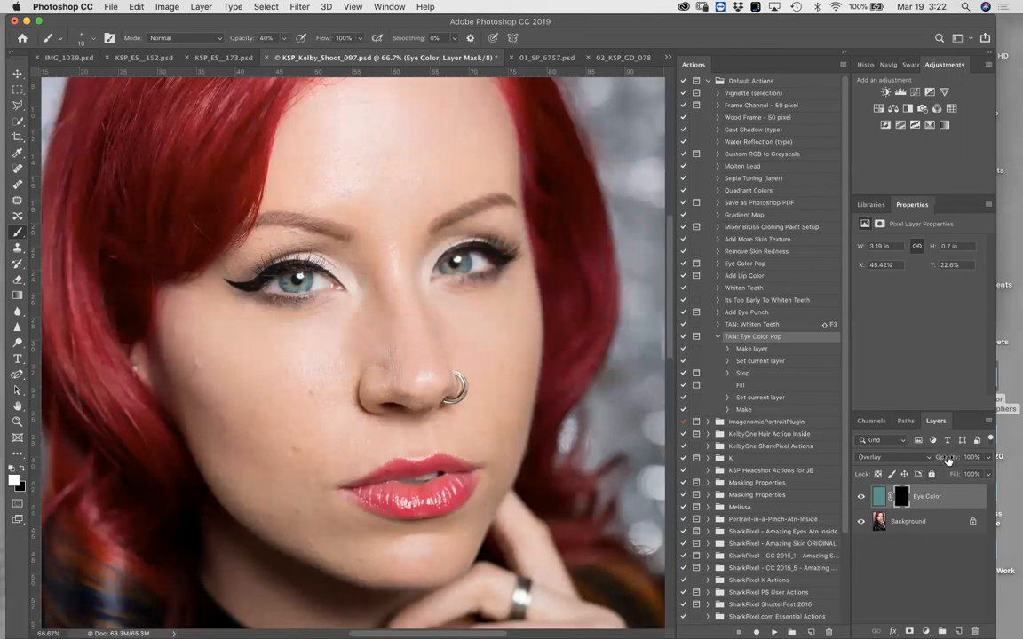
pyautogui.moveTo(948, 459); pyautogui.dragTo(912, 457)
# Compare the red-haired model's eye at 200% zoom with the Eye Color layer hidden and shown.
pyautogui.click(862, 499)
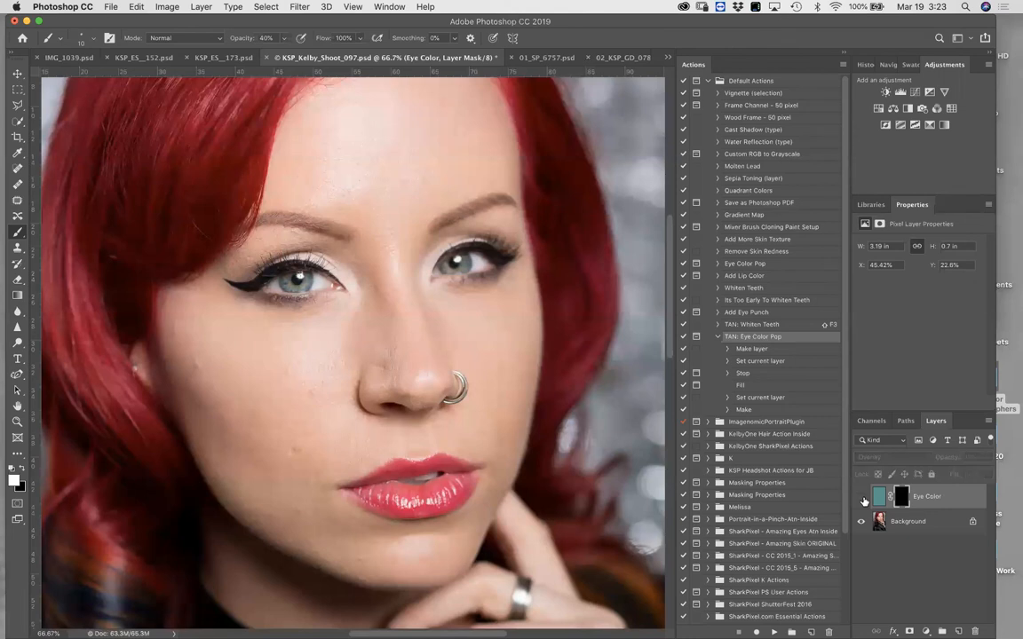
pyautogui.press('super+plus')
pyautogui.press('super+plus')
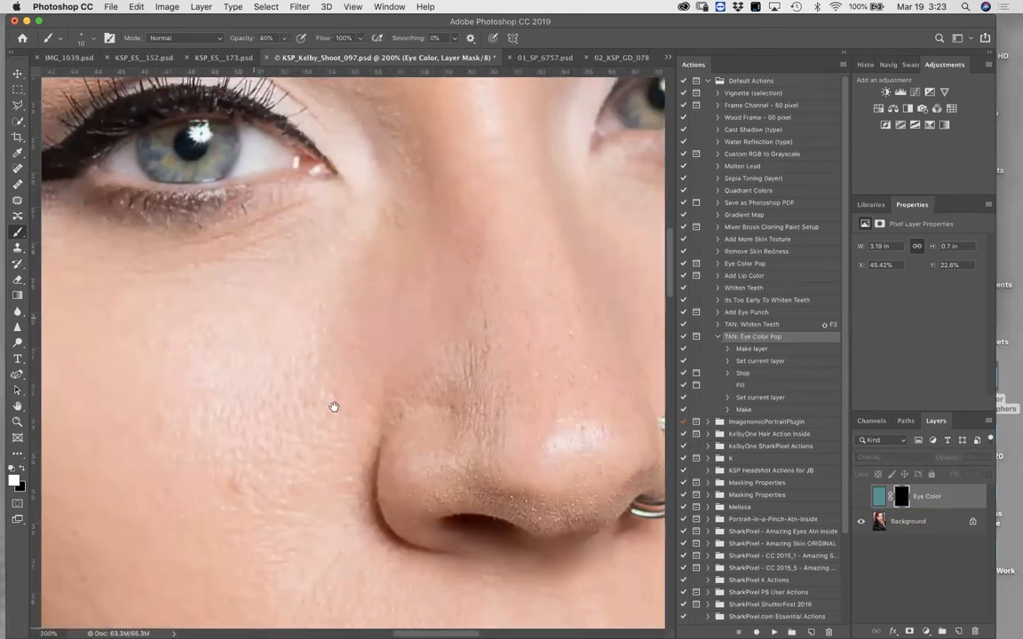
pyautogui.moveTo(334, 406); pyautogui.dragTo(437, 538)
pyautogui.click(861, 497)
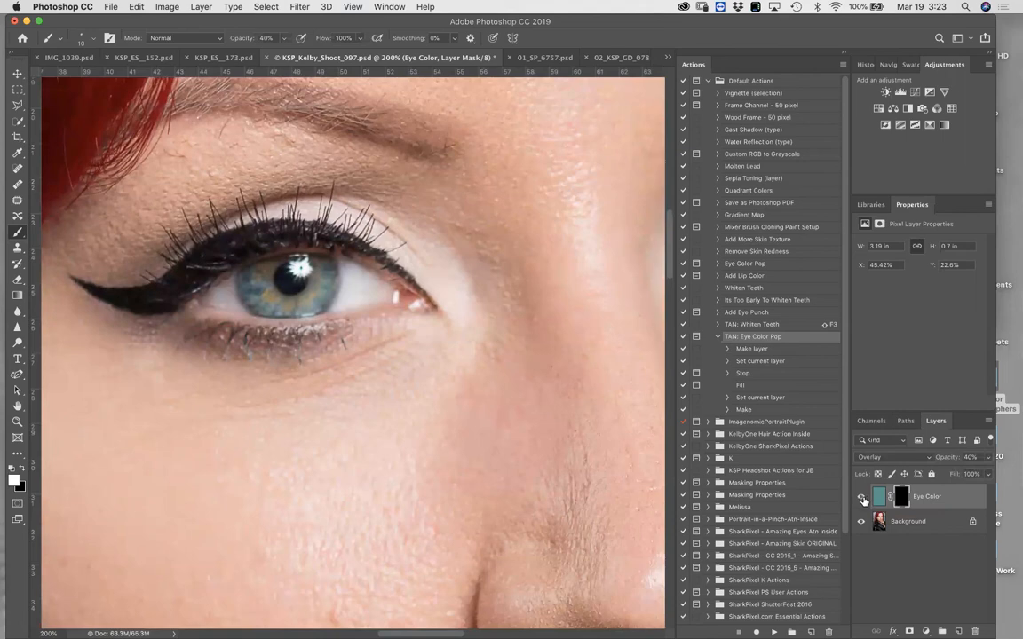
pyautogui.click(861, 497)
pyautogui.click(861, 497)
pyautogui.click(861, 498)
pyautogui.click(862, 498)
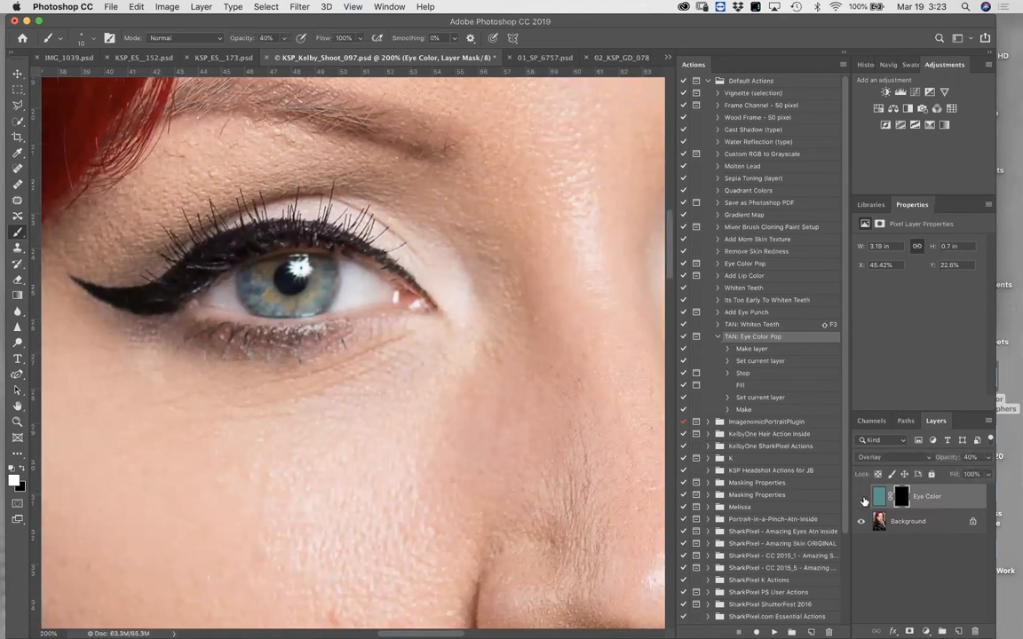